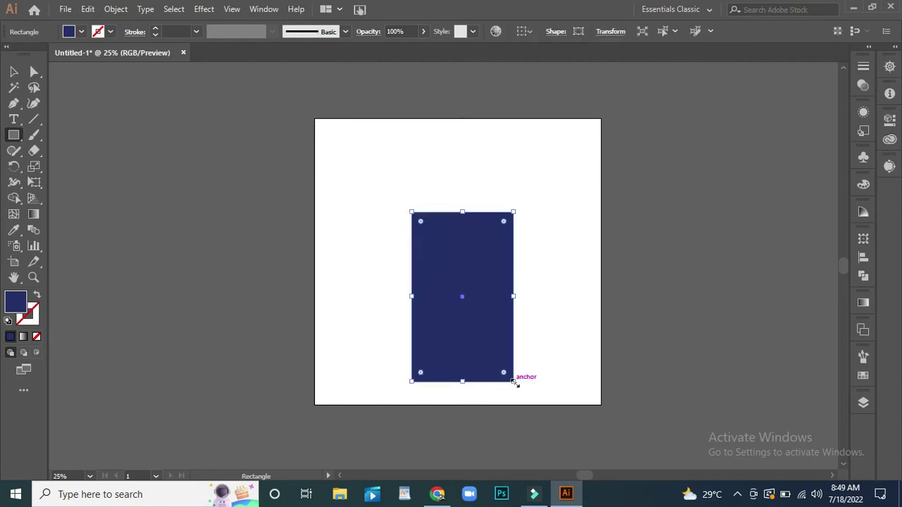
- Move the rectangle up and place an enlarged, tilted copy of it across its upper part
left_click(14, 71)
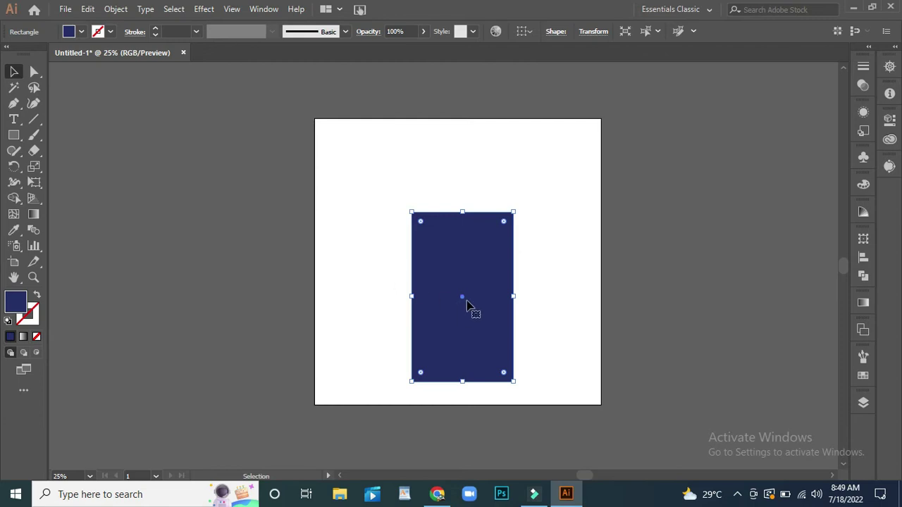
left_click_drag(467, 307, 468, 237)
left_click_drag(513, 300, 461, 310)
left_click_drag(451, 258, 472, 204)
left_click_drag(529, 183, 510, 205)
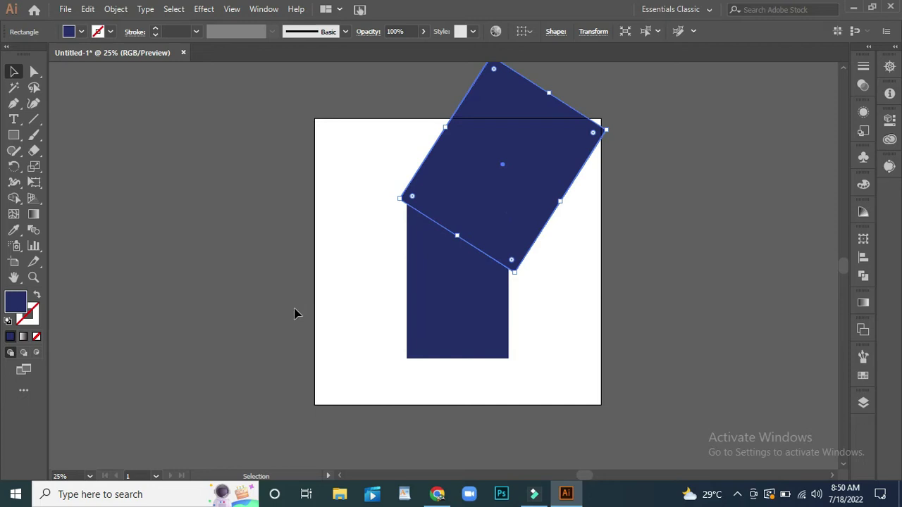
- Fill the tilted copy with a lighter greyish blue
double_click(17, 301)
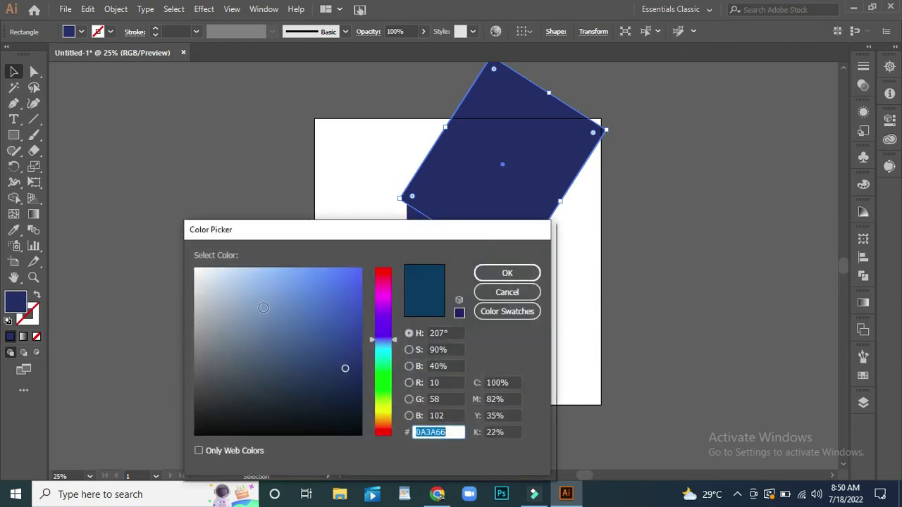
left_click(262, 310)
left_click(493, 274)
- Subtract the tilted light-blue shape from the dark blue rectangle with Minus Front to give it a slanted top
left_click_drag(533, 386, 352, 177)
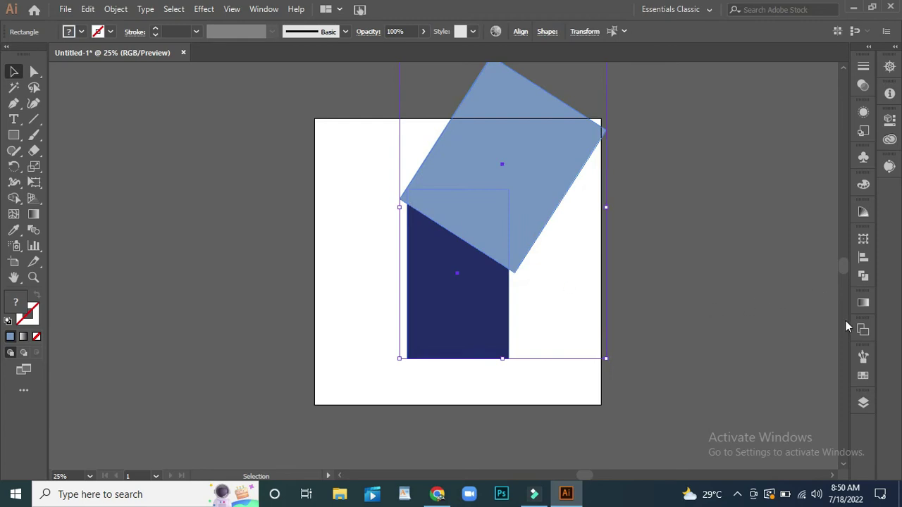
left_click(862, 276)
left_click(734, 270)
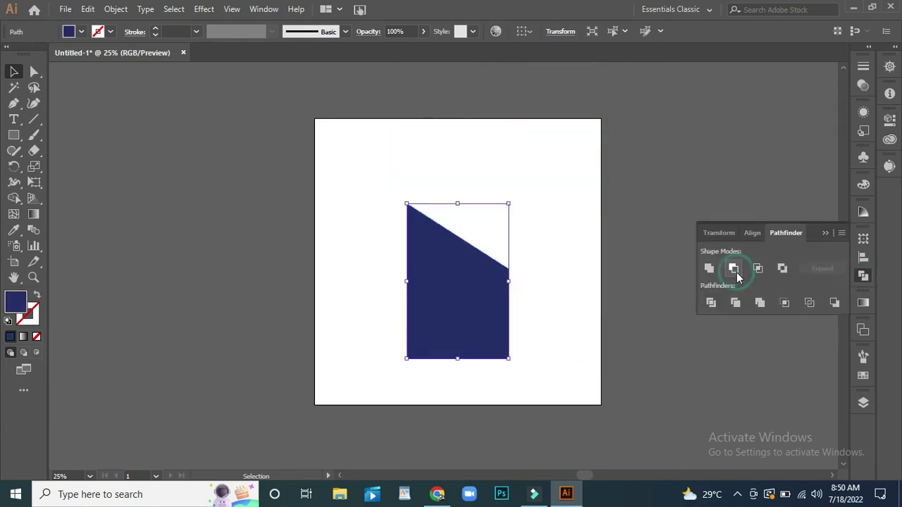
- Move the slanted shape up and make a reflected copy of it about the vertical axis
left_click_drag(448, 327, 452, 285)
right_click(451, 284)
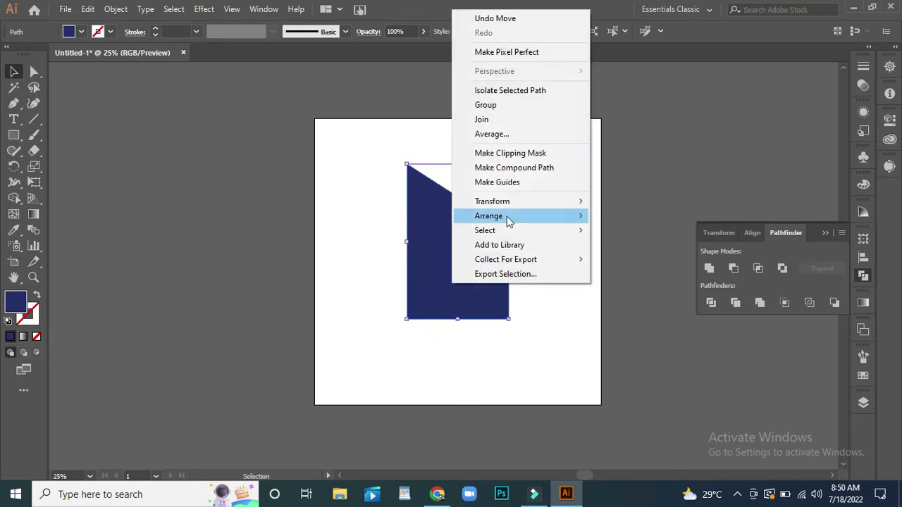
mouse_move(503, 203)
left_click(617, 251)
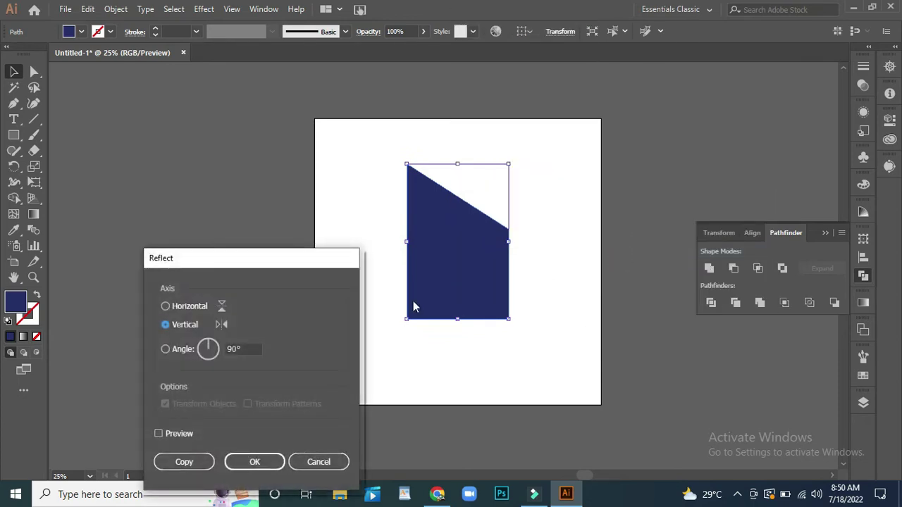
left_click(157, 433)
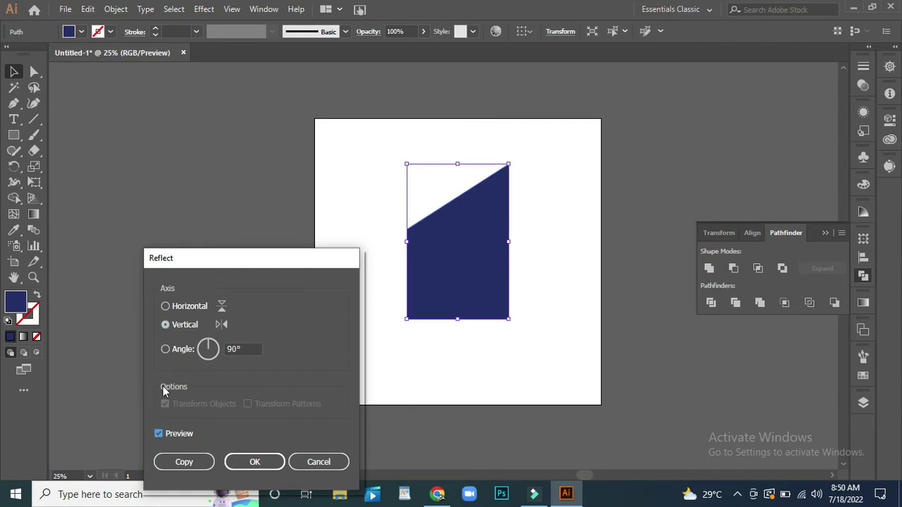
left_click(185, 461)
- Move the reflected copy down and to the left of the original shape and scale it down
left_click_drag(458, 296, 409, 339)
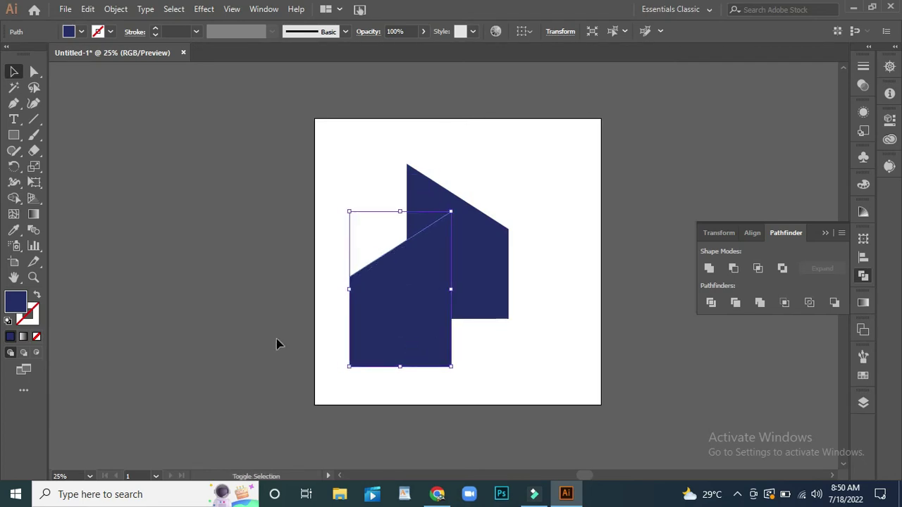
left_click_drag(452, 367, 432, 349)
left_click_drag(402, 322, 421, 321)
- Enlarge the rear slanted shape slightly, then reposition and resize the front one so it overlaps its lower left part
left_click(489, 291)
left_click_drag(509, 320, 519, 334)
left_click_drag(380, 312, 401, 324)
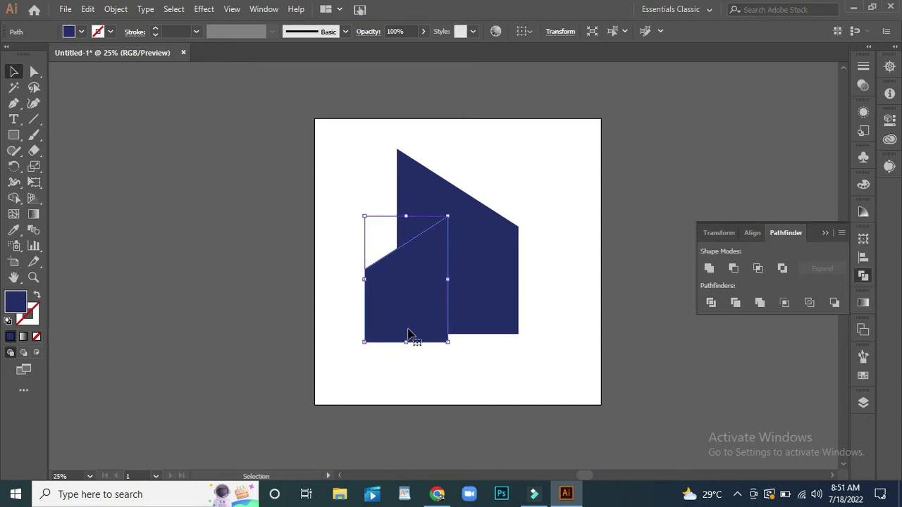
mouse_move(445, 347)
left_mouse_down()
mouse_move(453, 339)
mouse_move(459, 346)
left_mouse_up()
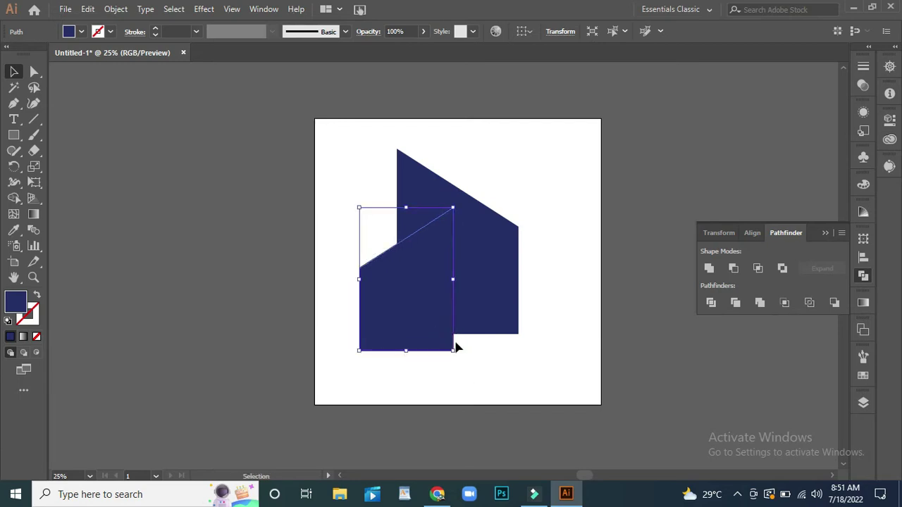
- Narrow the front shape by moving its left edge inward with the Direct Selection tool
left_click(34, 71)
left_click_drag(348, 246, 374, 358)
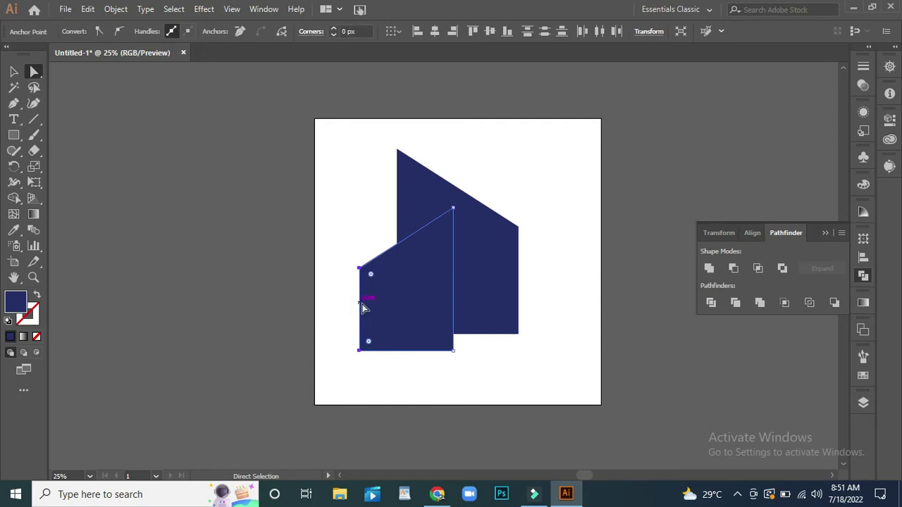
left_click_drag(362, 308, 372, 306)
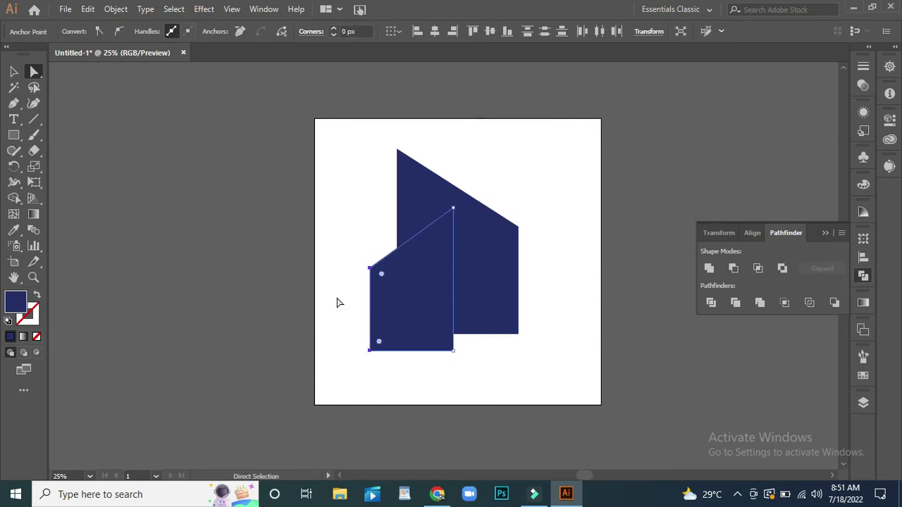
left_click(345, 293)
- Fill the front slanted shape with black
left_click(390, 322)
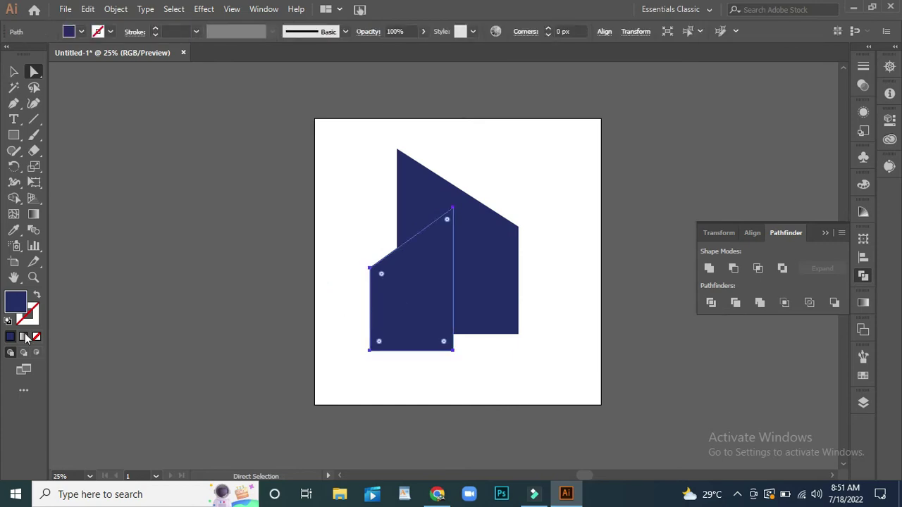
double_click(17, 302)
left_click_drag(205, 363, 209, 424)
left_click(519, 278)
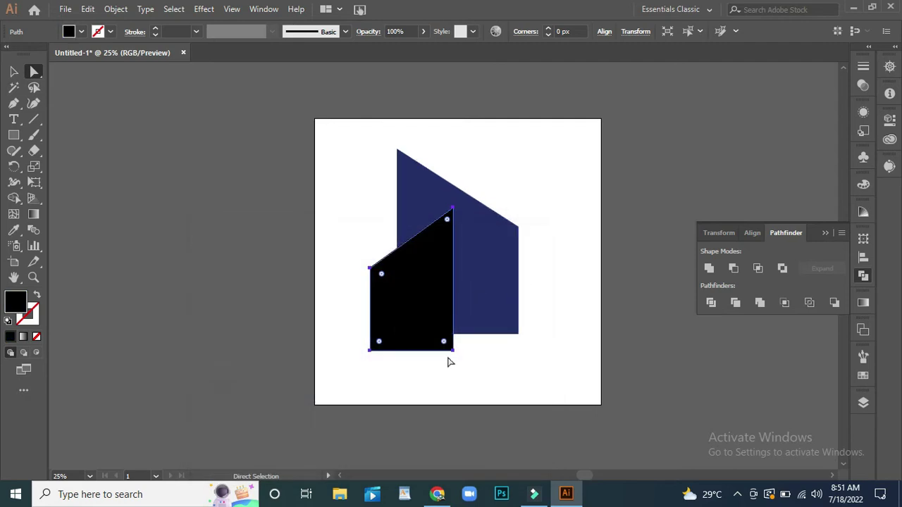
- Apply a Multiply drop shadow to both shapes with 73% opacity, 7 px X and Y offsets and 5 px blur
left_click(437, 366)
left_click_drag(522, 369, 354, 191)
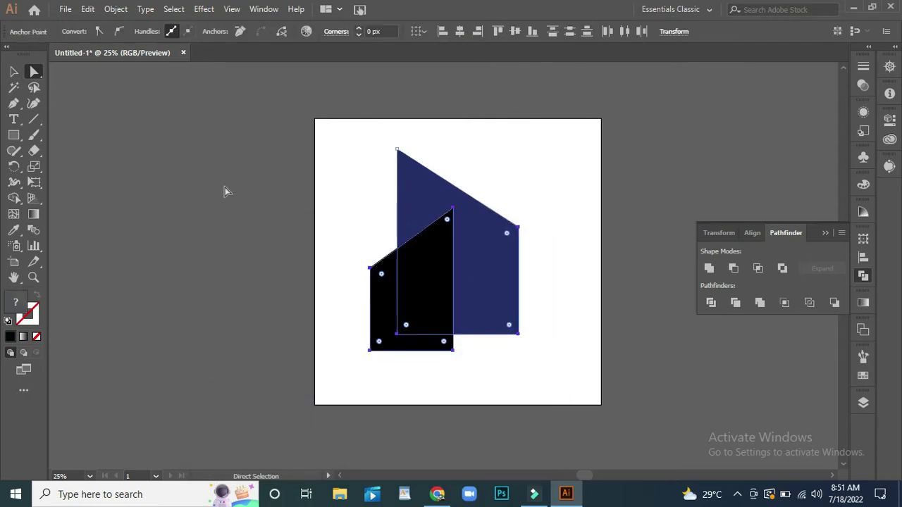
left_click(212, 12)
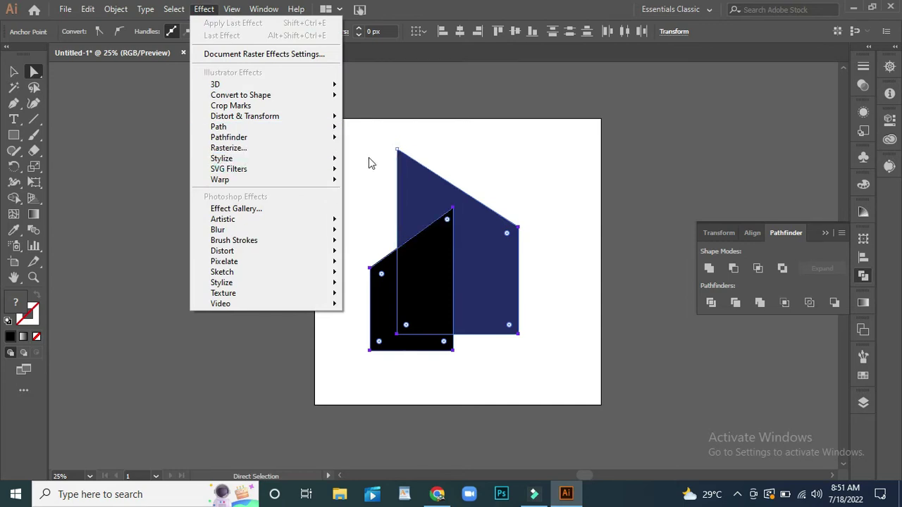
mouse_move(286, 158)
left_click(356, 160)
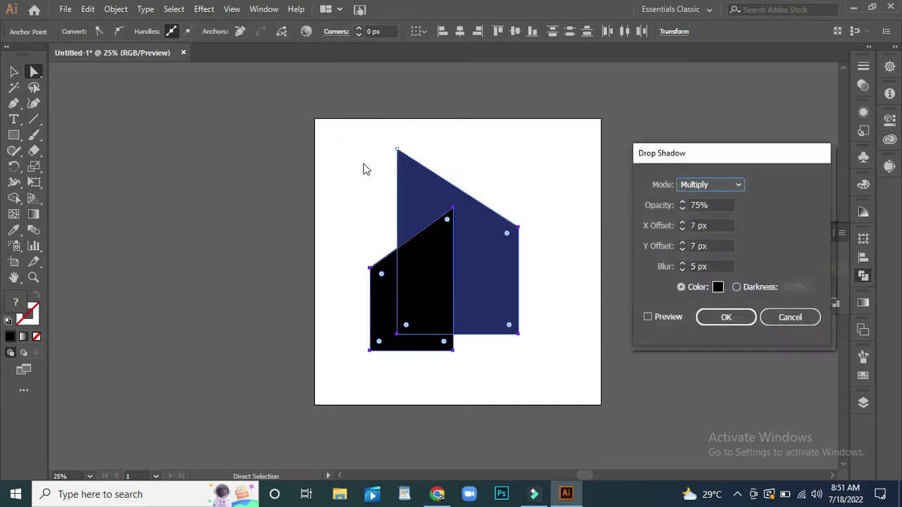
left_click(647, 317)
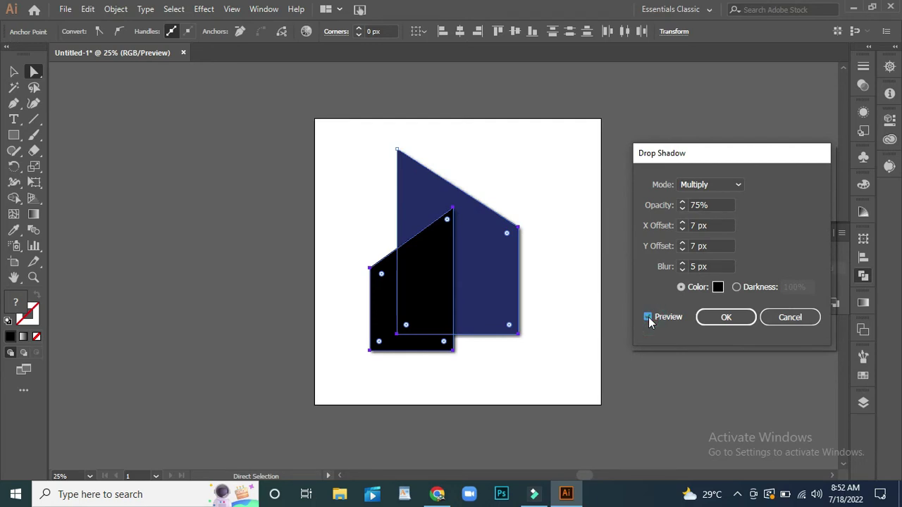
left_click(682, 211)
left_click(681, 212)
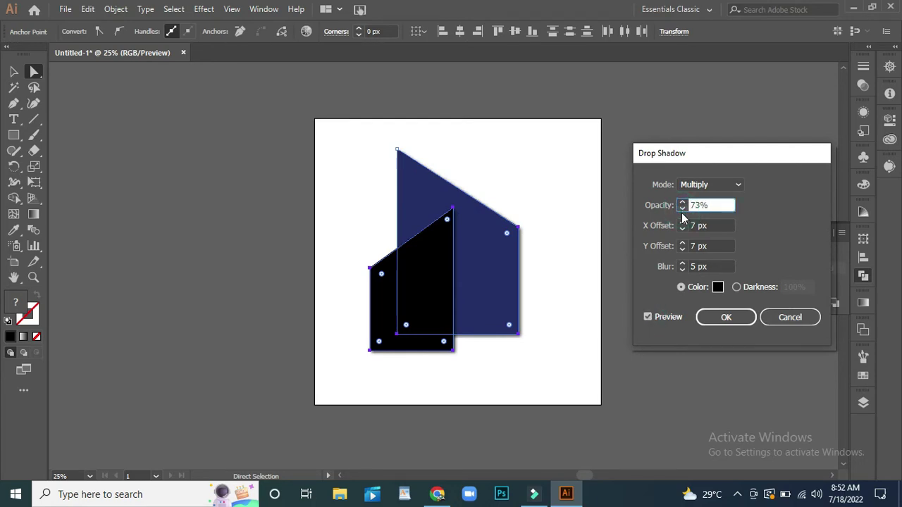
left_click(717, 316)
- Scale both building shapes down together and place them in the upper middle of the artboard
left_click(530, 382)
left_click_drag(558, 376, 366, 209)
left_click(524, 349)
left_click_drag(525, 349, 437, 270)
key("v")
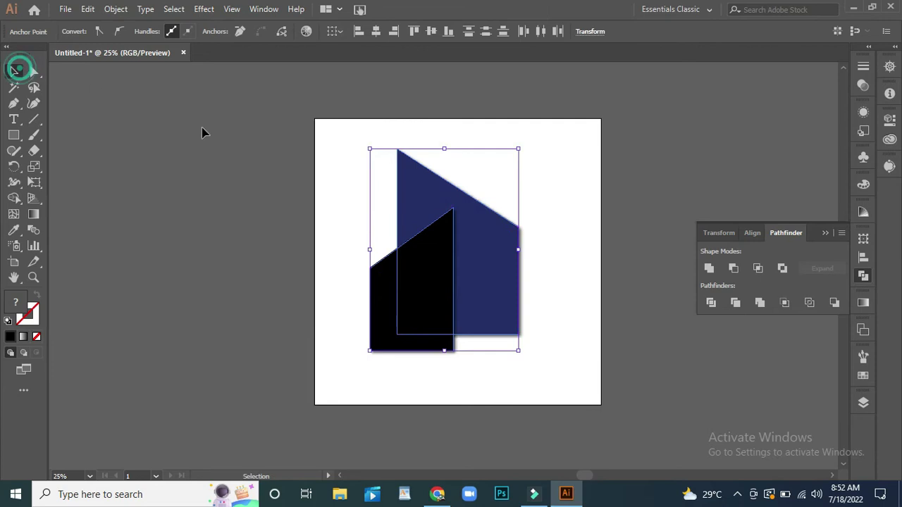
left_click_drag(519, 354, 503, 338)
mouse_move(422, 275)
left_mouse_down()
mouse_move(443, 252)
mouse_move(429, 278)
mouse_move(432, 294)
mouse_move(437, 280)
left_mouse_up()
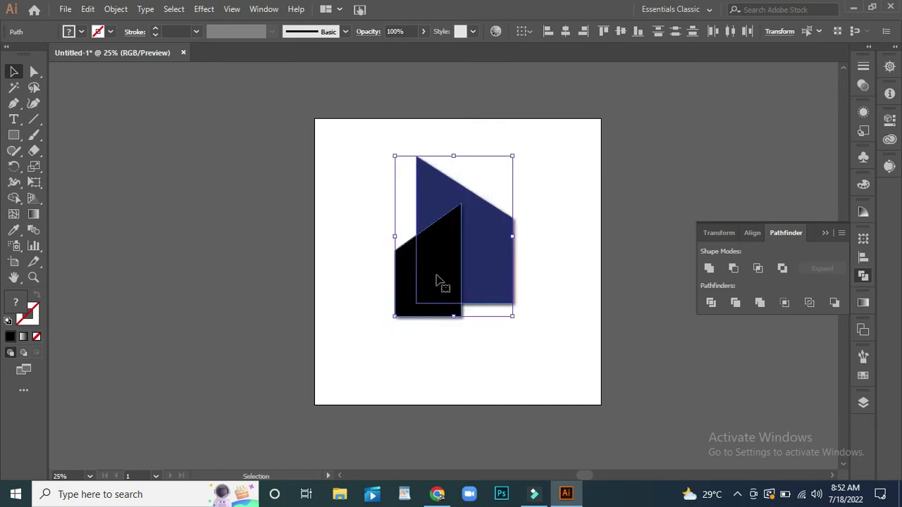
left_click(435, 367)
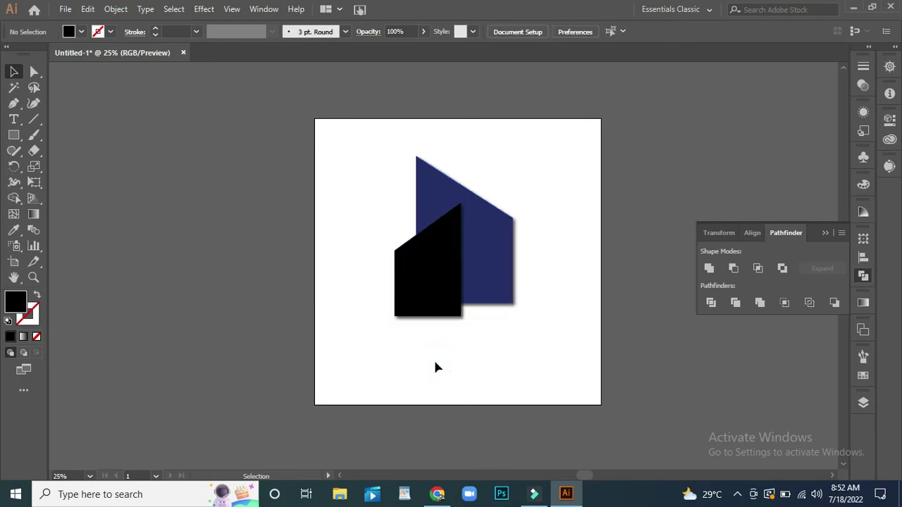
- Add the text "CUBEX LIMITED" below the building shapes
left_click(14, 120)
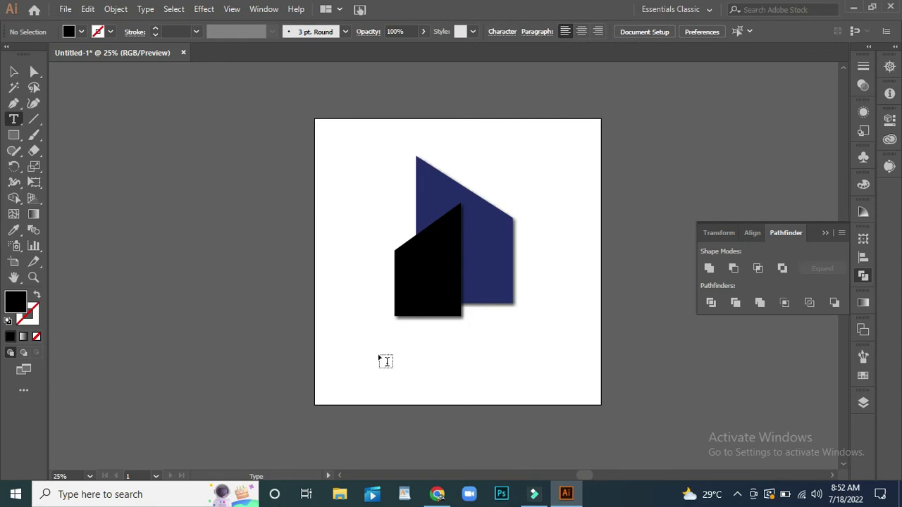
left_click(378, 353)
left_click(594, 28)
type("CUBEX LIMITED")
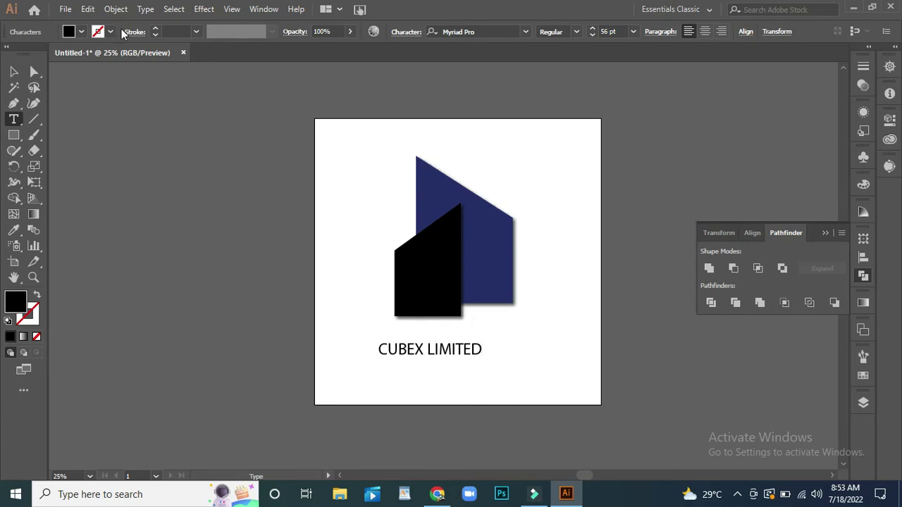
- Enlarge the "CUBEX LIMITED" text to about 113 pt and position it directly beneath the building shapes
left_click(14, 71)
left_click_drag(426, 356, 449, 350)
left_click_drag(505, 351, 556, 384)
mouse_move(451, 347)
left_mouse_down()
mouse_move(460, 344)
mouse_move(450, 345)
left_mouse_up()
left_click(450, 380)
left_click_drag(556, 378, 388, 358)
left_click(406, 381)
double_click(452, 345)
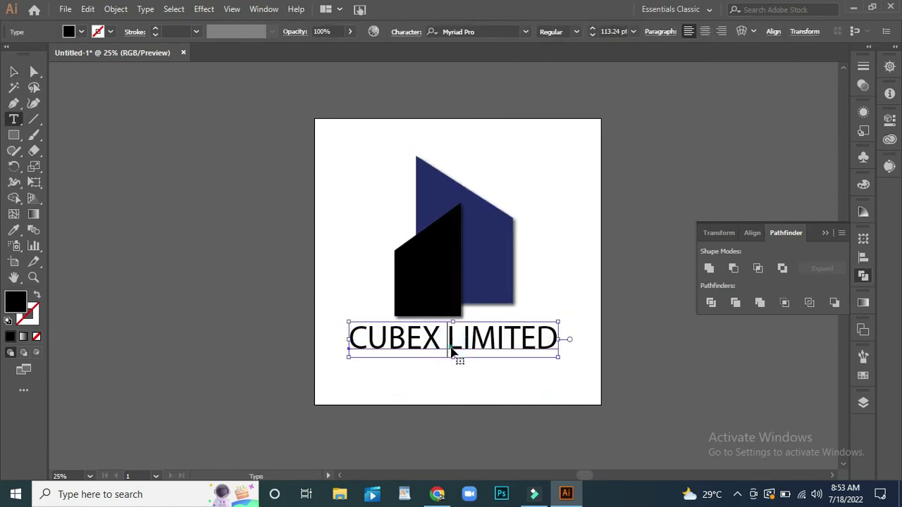
left_click(13, 71)
left_click(403, 337)
left_click_drag(415, 342, 421, 342)
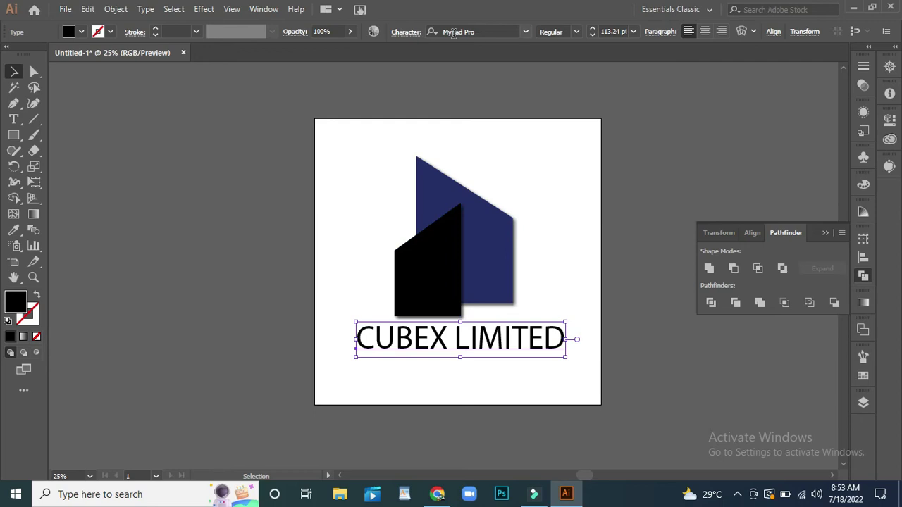
- Change the text's font to Source Serif Variable and shift the text left to centre it under the shapes
left_click(522, 33)
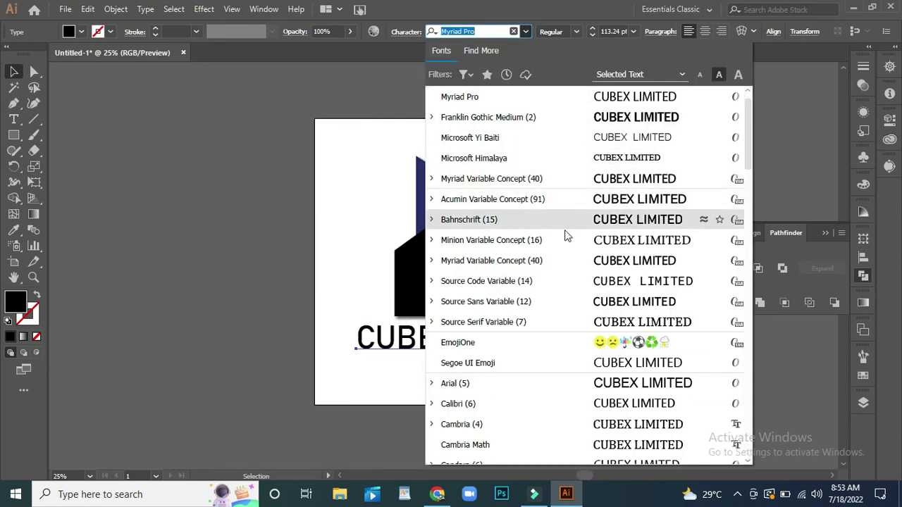
left_click(587, 322)
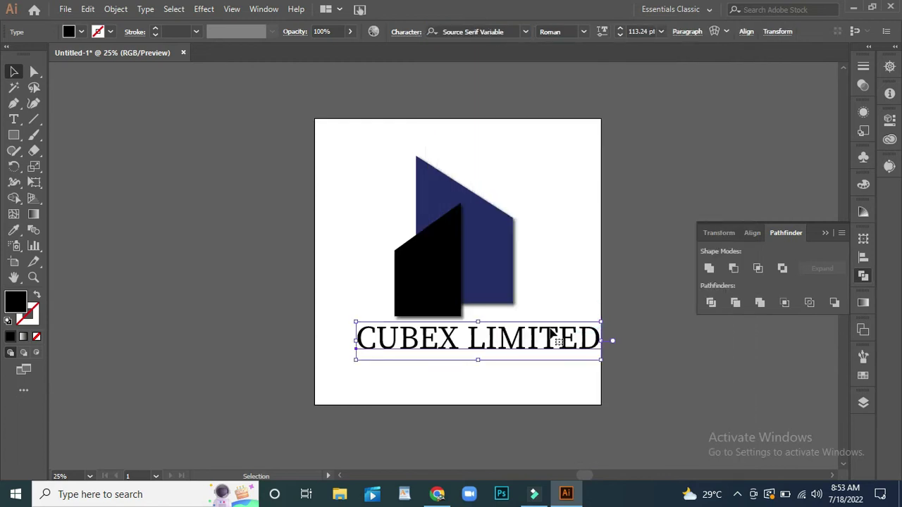
left_click_drag(483, 346, 456, 346)
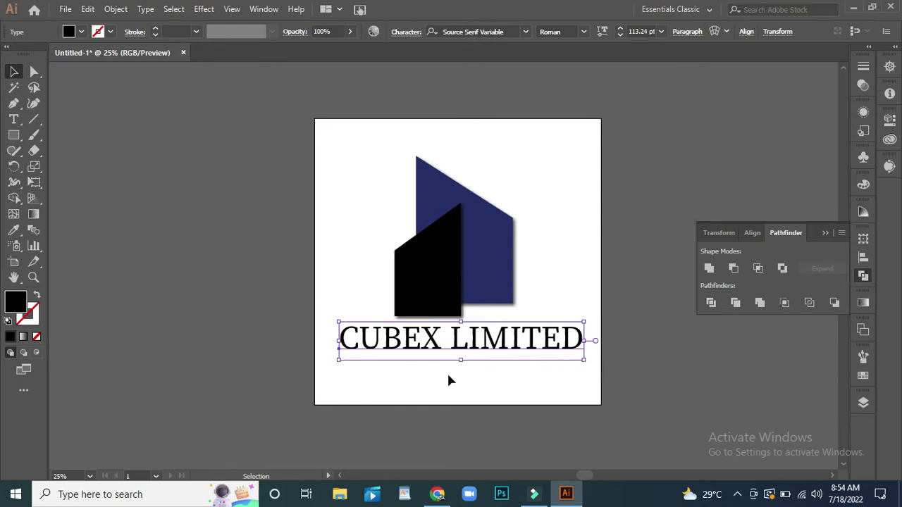
left_click(447, 370)
left_click(409, 350)
left_click(419, 350)
left_click(419, 373)
- Draw a straight horizontal line with the Pen tool under the full width of the "CUBEX LIMITED" text
left_click(13, 103)
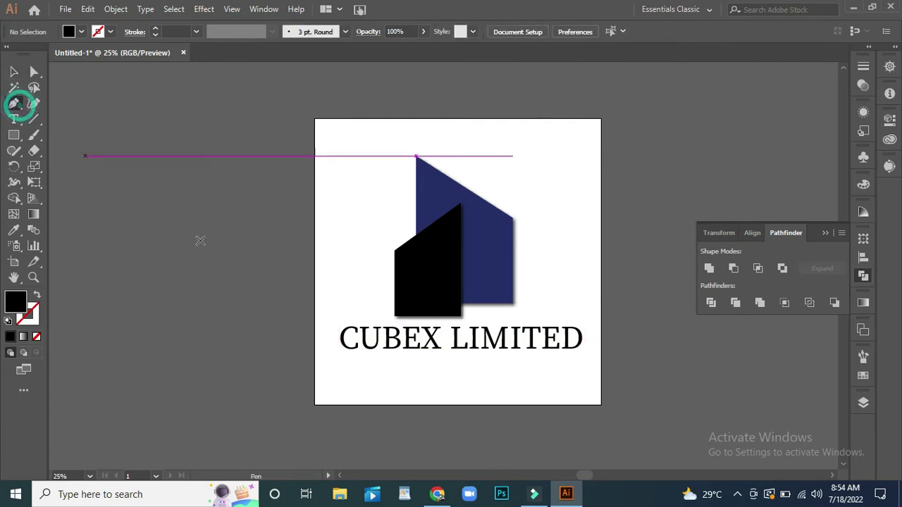
left_click(338, 358)
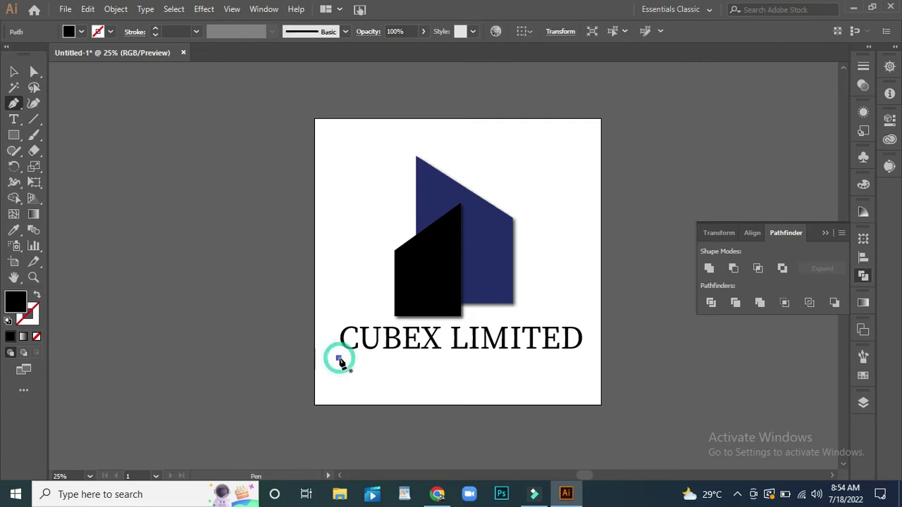
left_click(581, 358)
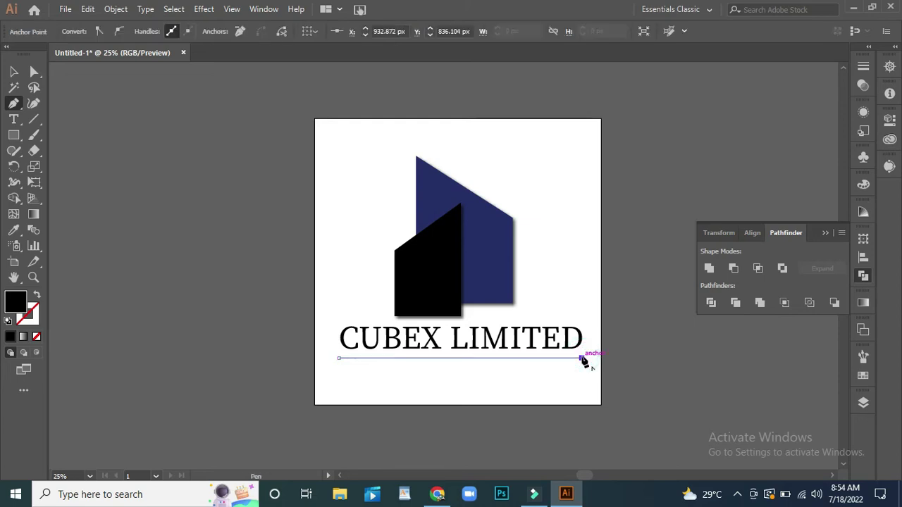
left_click(14, 71)
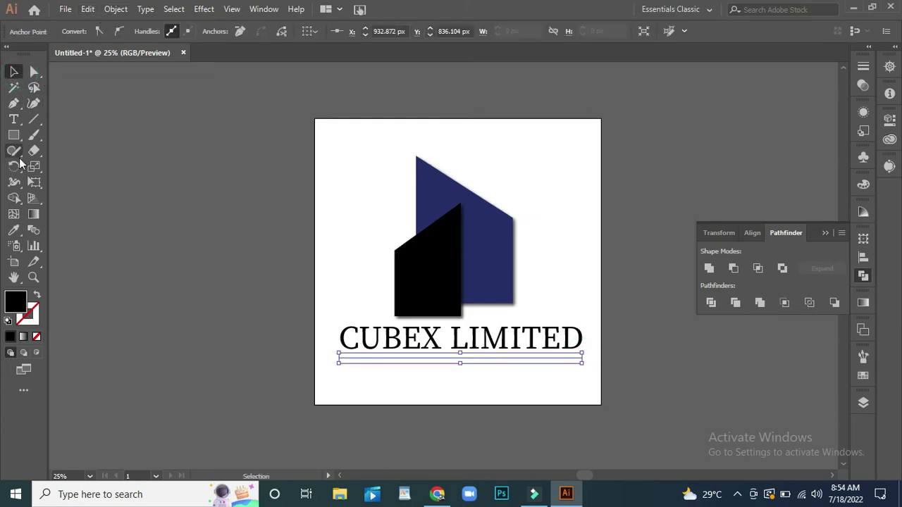
- Set the underline's fill colour to the dark blue #06273F
double_click(15, 303)
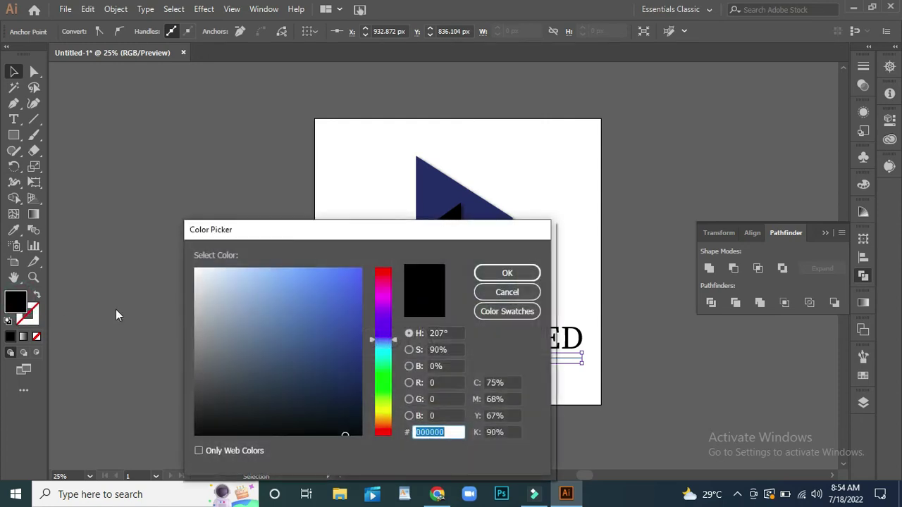
mouse_move(337, 417)
left_mouse_down()
mouse_move(344, 382)
mouse_move(324, 415)
mouse_move(323, 407)
mouse_move(332, 404)
mouse_move(348, 317)
mouse_move(346, 394)
left_mouse_up()
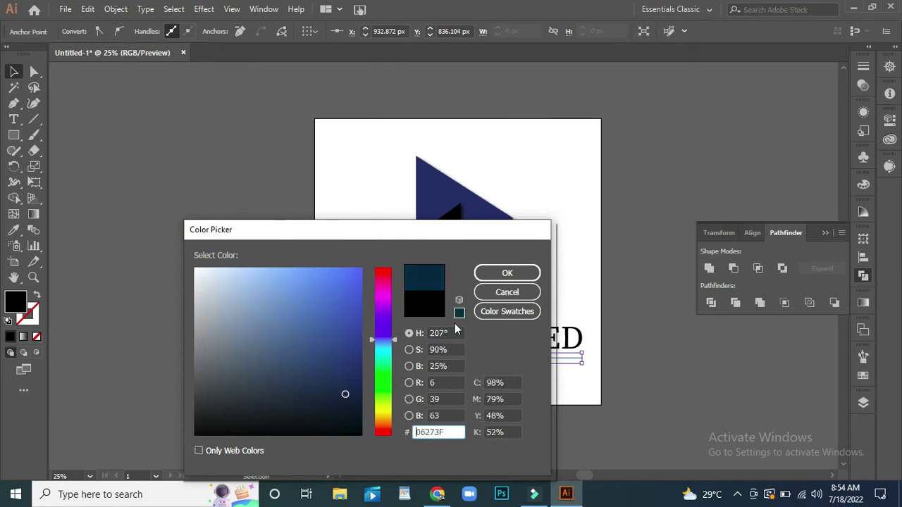
left_click(509, 275)
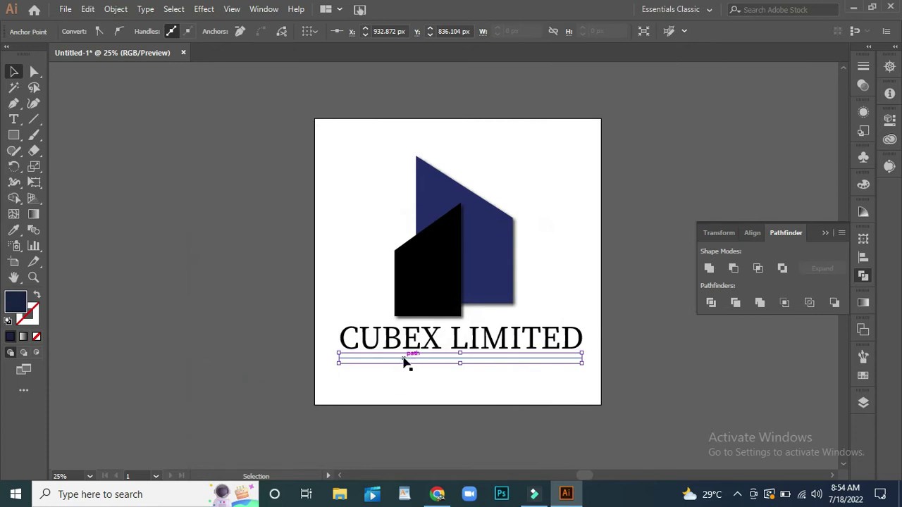
- Sample the navy colour of the rear building shape onto the underline with the Eyedropper
left_click(14, 230)
left_click(484, 245)
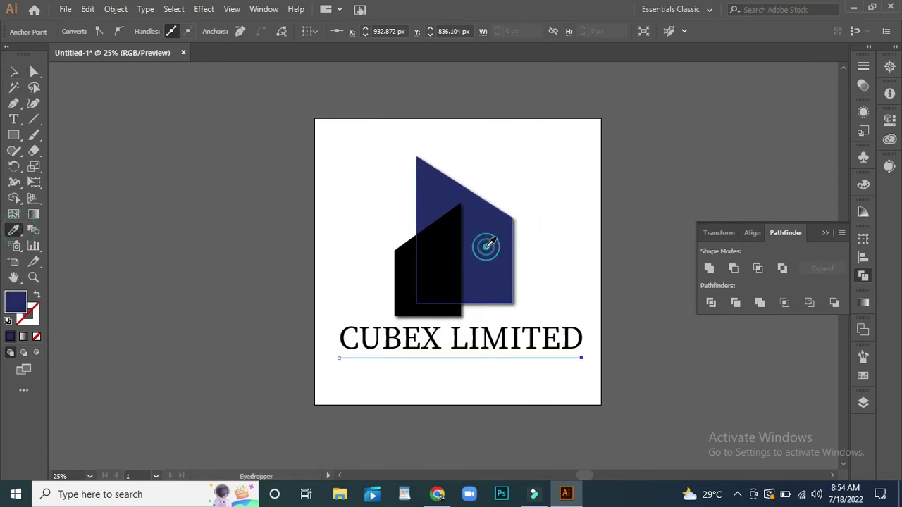
left_click(13, 71)
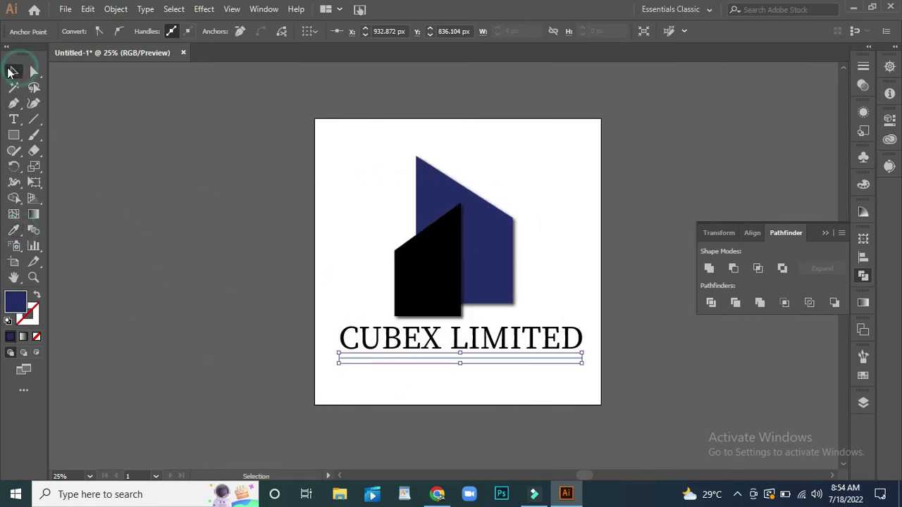
- Give the line under the company name a 5 pt stroke
left_click(364, 282)
left_click(413, 359)
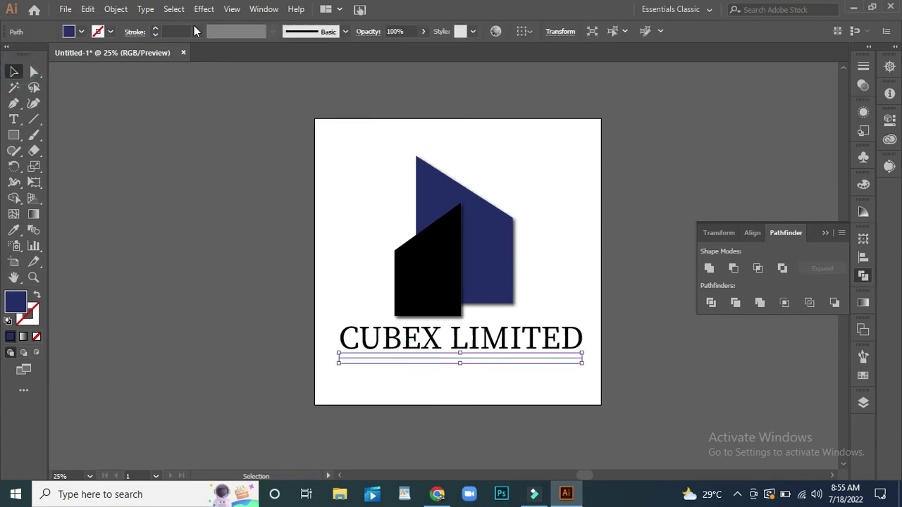
left_click(196, 31)
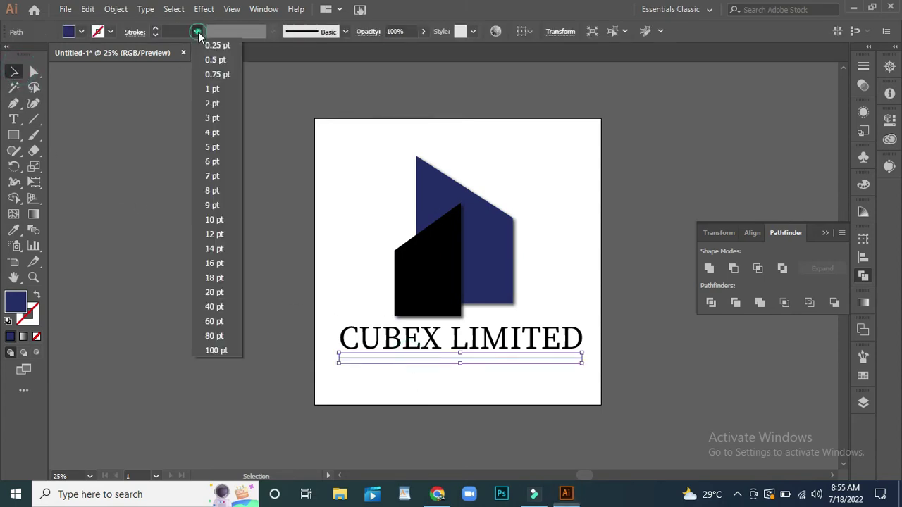
left_click(212, 147)
left_click(377, 392)
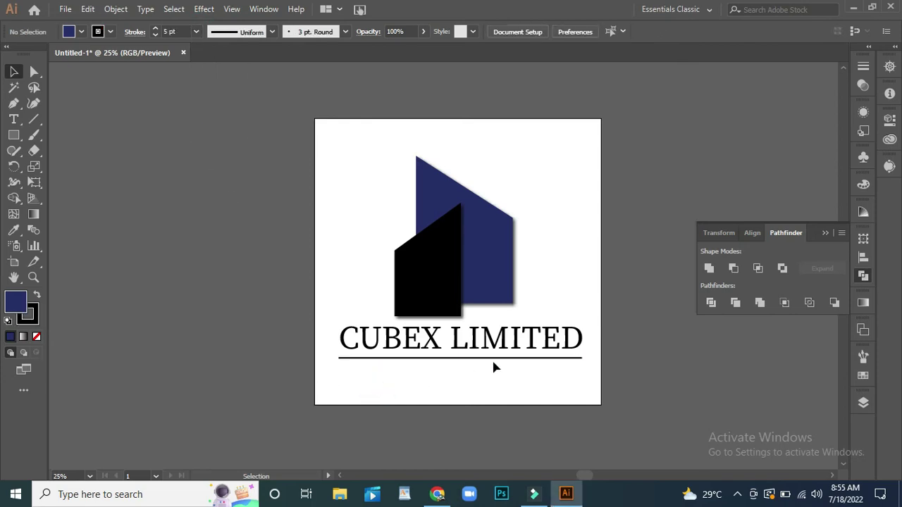
- Recolour the "CUBEX LIMITED" text with the navy blue sampled from the rear building shape
left_click(454, 346)
left_click(434, 386)
left_click(458, 341)
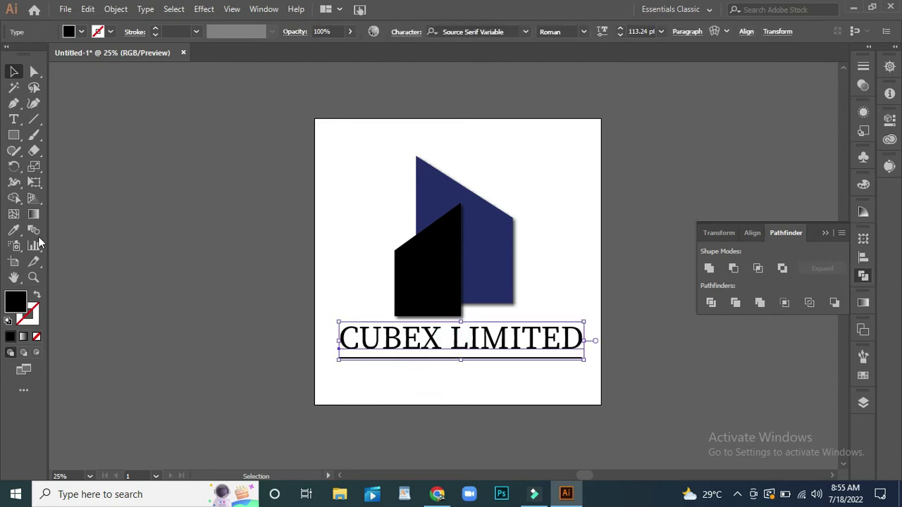
left_click(13, 229)
left_click(479, 227)
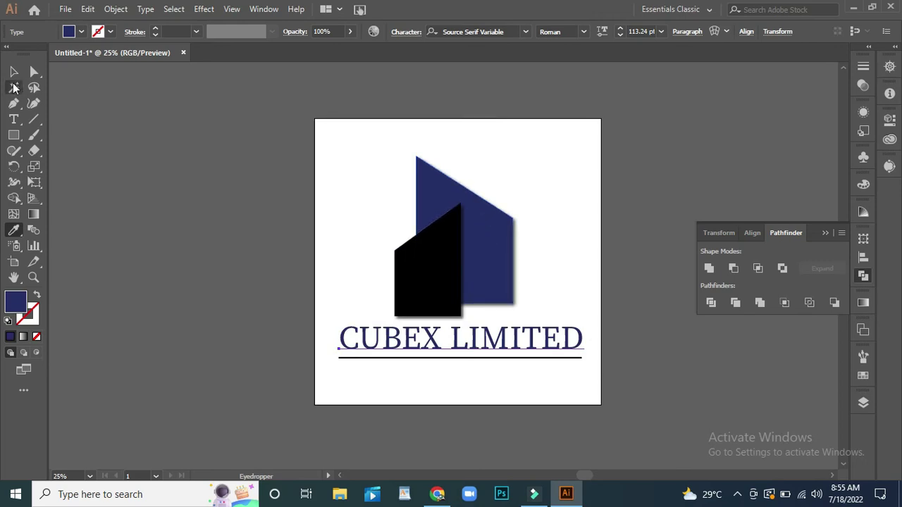
left_click(13, 71)
left_click(399, 383)
- Apply a Multiply drop shadow with 41% opacity, 7 px offsets and 5 px blur to the text and underline
left_click_drag(500, 385, 383, 332)
left_click(194, 10)
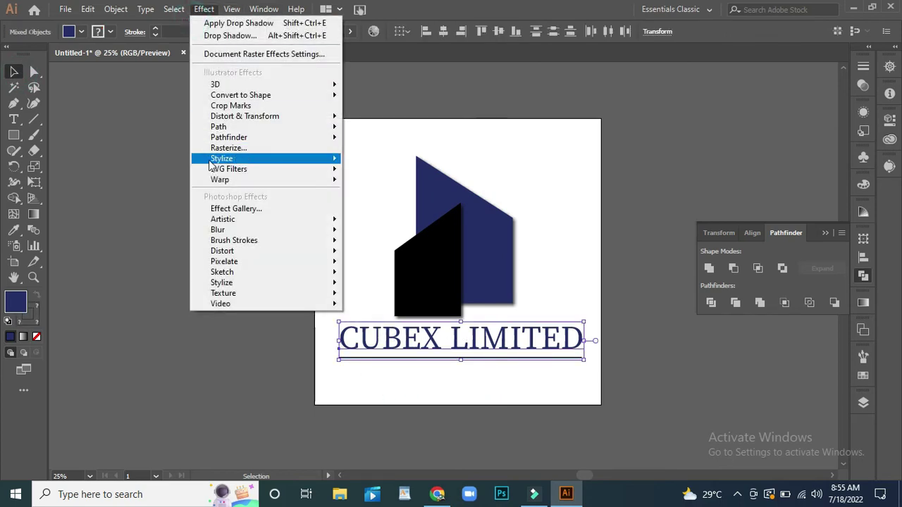
mouse_move(296, 157)
left_click(405, 160)
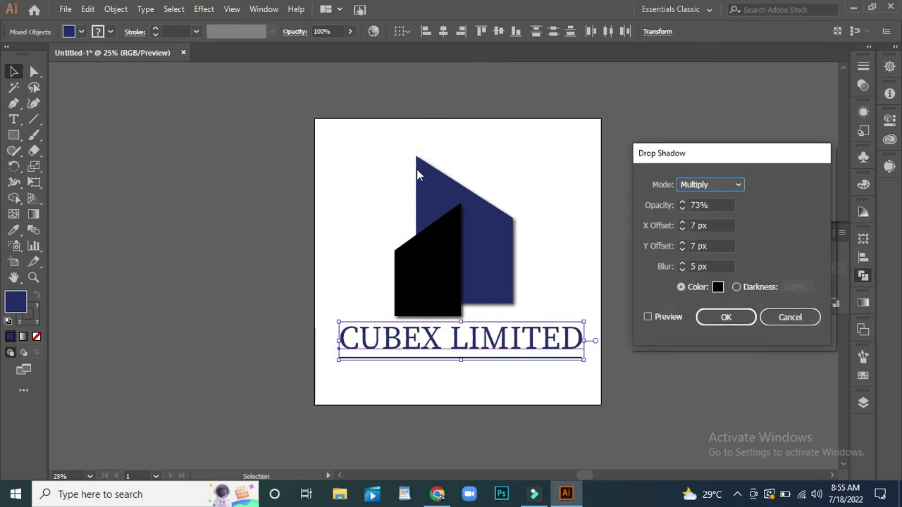
left_click(646, 317)
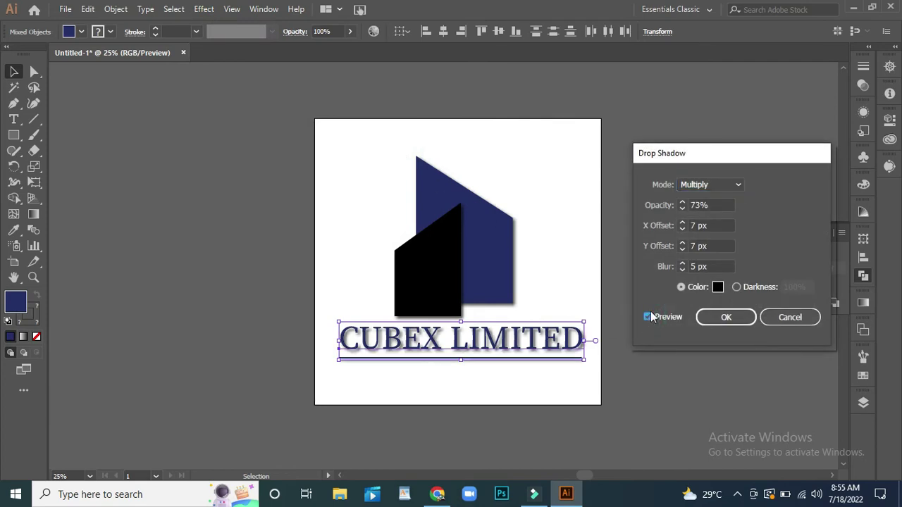
left_click(682, 208)
left_click(682, 209)
left_click(681, 209)
left_click(682, 208)
left_click(682, 208)
left_click(682, 208)
left_click(682, 210)
left_click(681, 210)
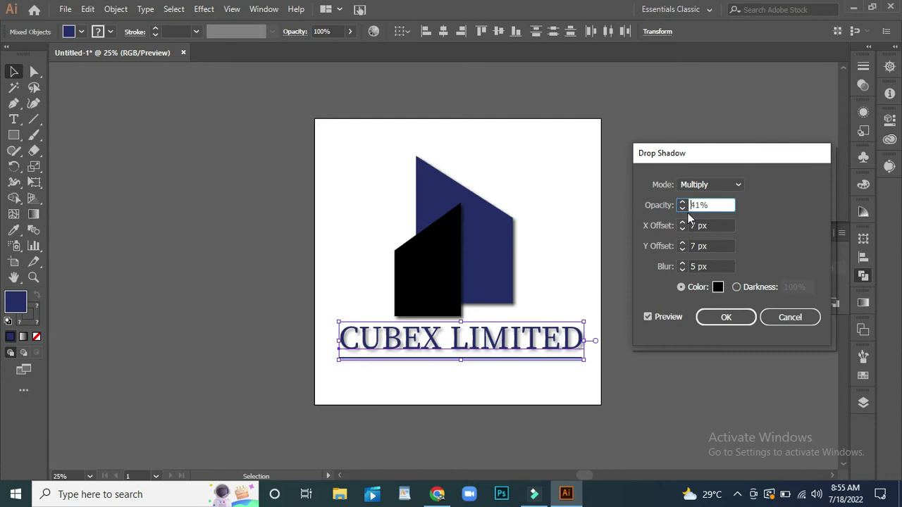
left_click(725, 318)
left_click(446, 374)
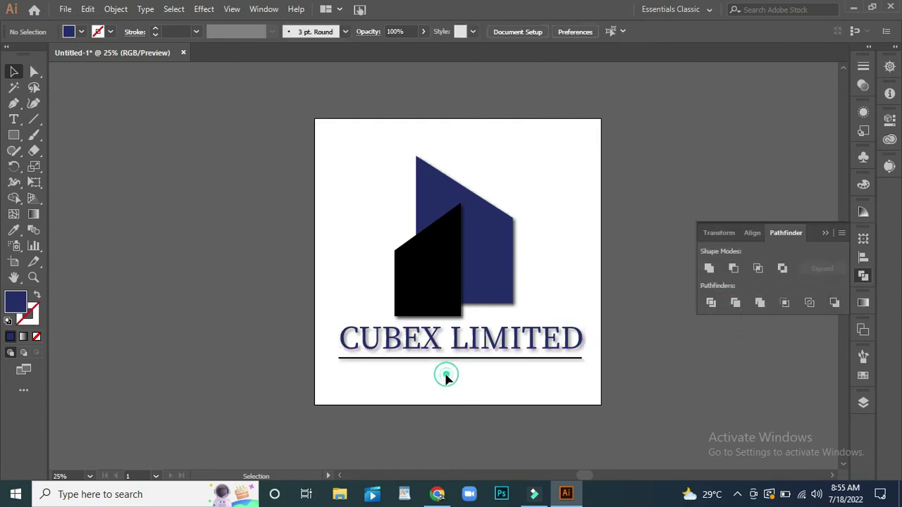
- Shift the whole logo slightly left and down to centre it on the artboard
left_click_drag(564, 383, 348, 191)
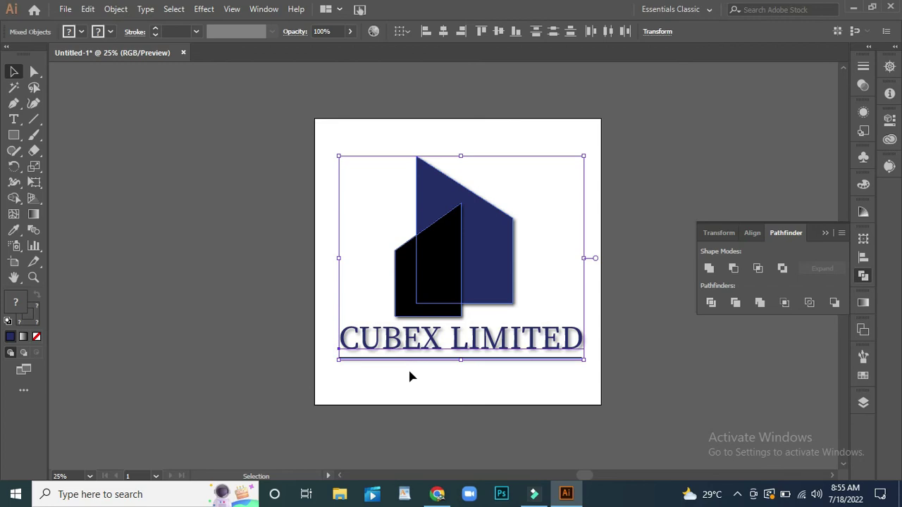
left_click_drag(445, 281, 440, 282)
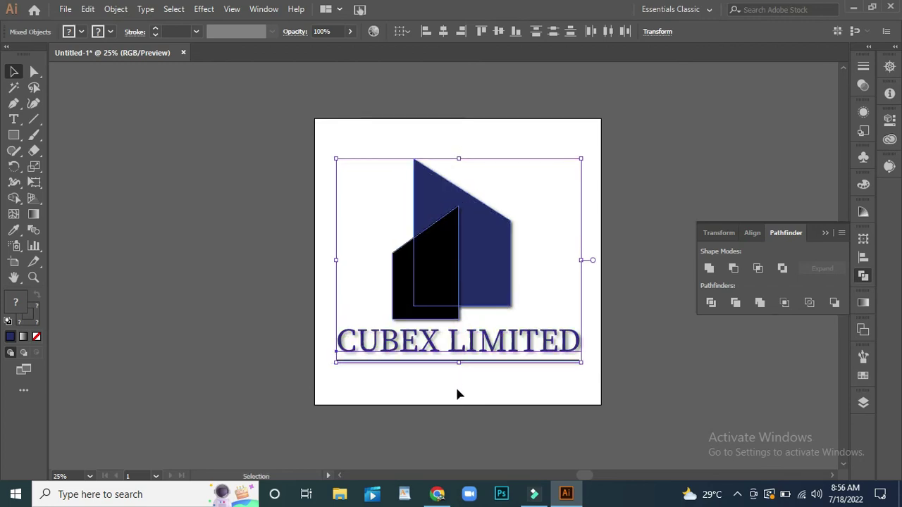
left_click(456, 390)
left_click(435, 361)
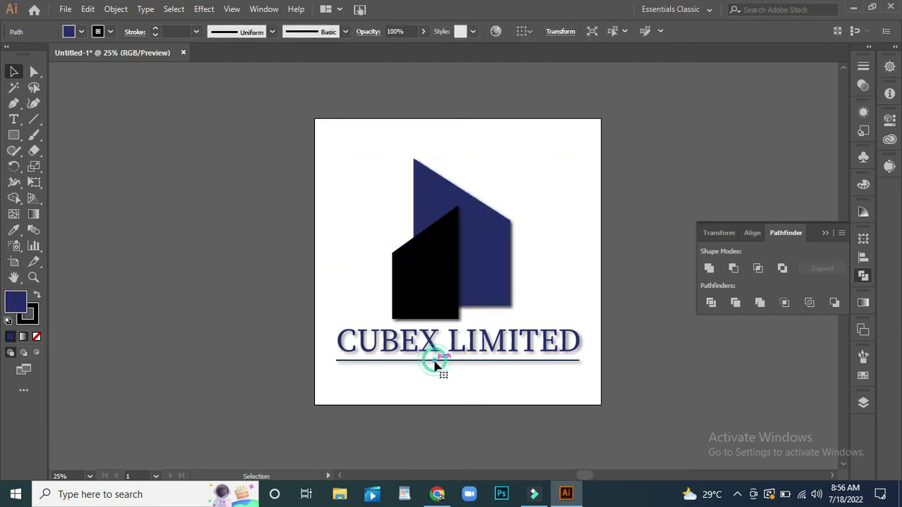
left_click(438, 382)
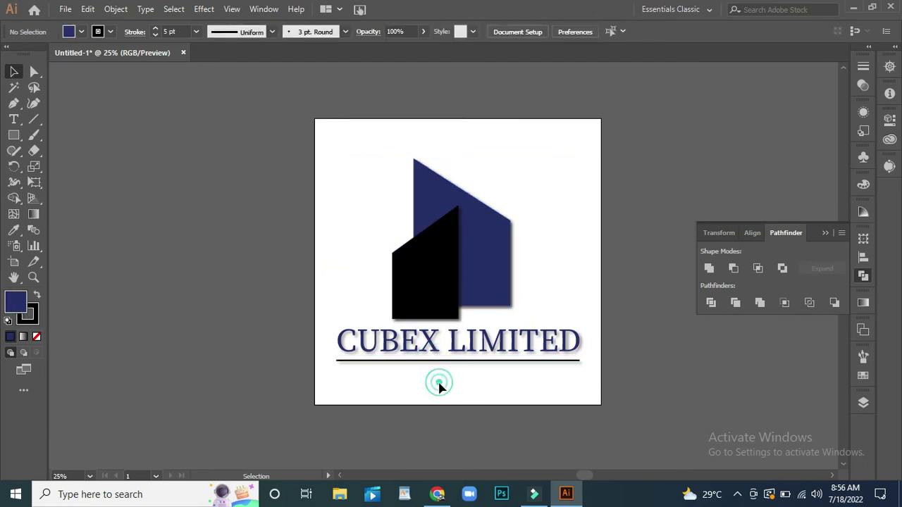
- Scale the company name and its underline down slightly about their centre, keeping them beneath the building shapes
left_click_drag(501, 389, 403, 339)
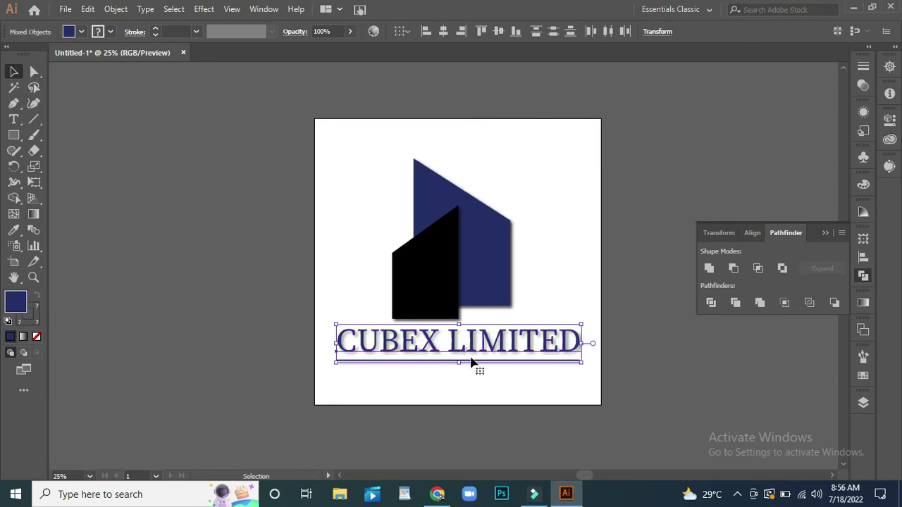
left_click_drag(581, 364, 392, 238)
left_click(464, 379)
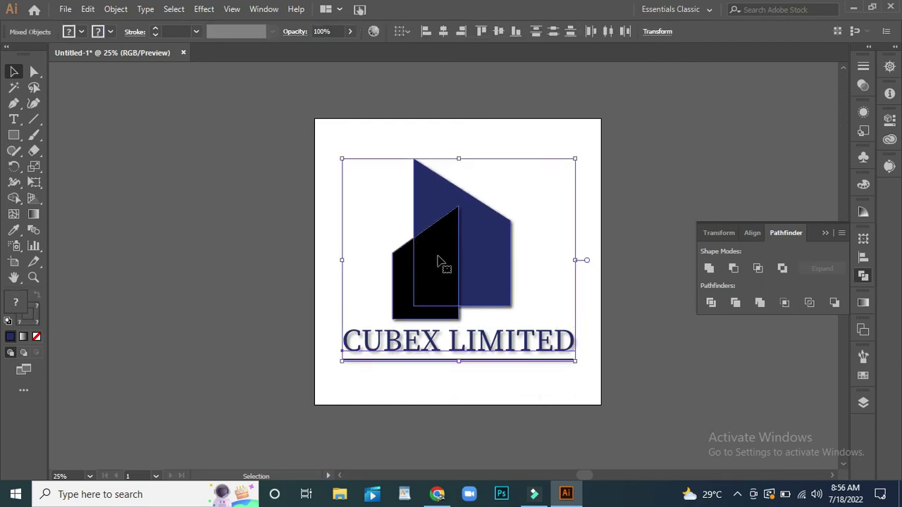
left_click(443, 391)
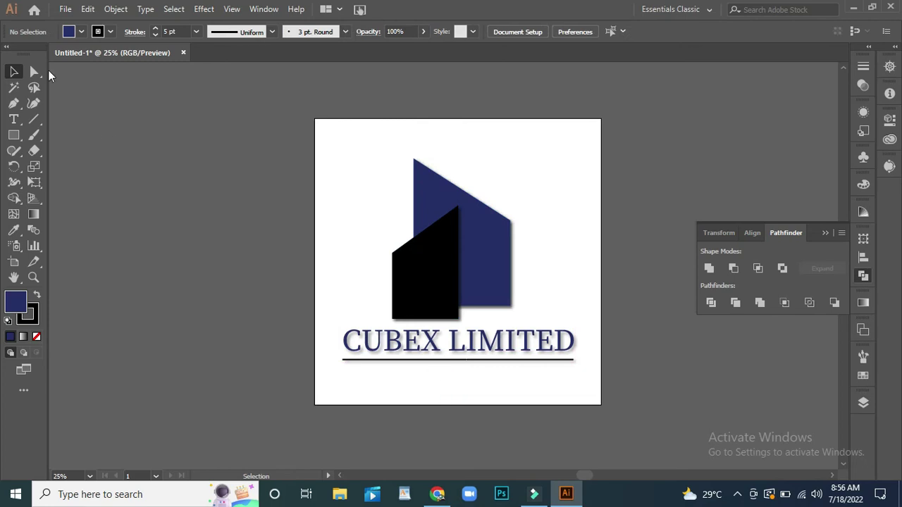
- Export the logo to the Desktop as a PNG named "logo" at High (300 ppi) with a transparent background
left_click(64, 10)
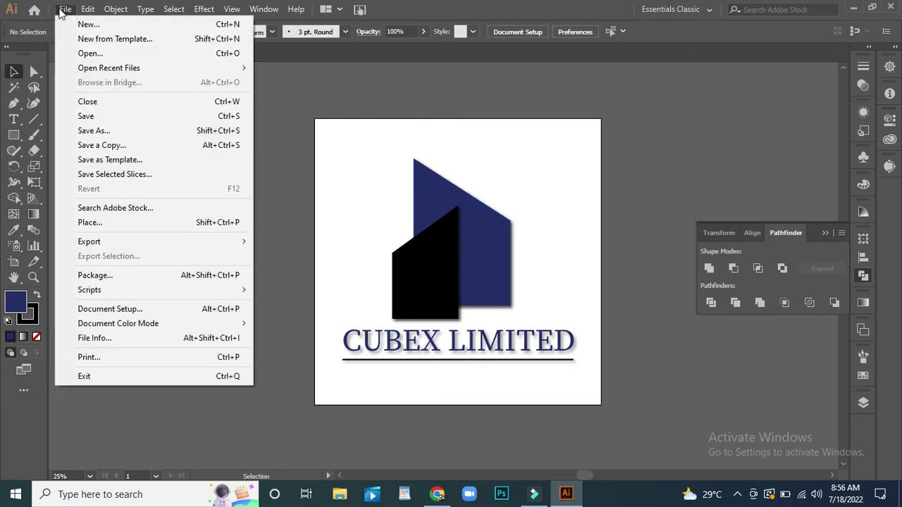
mouse_move(80, 243)
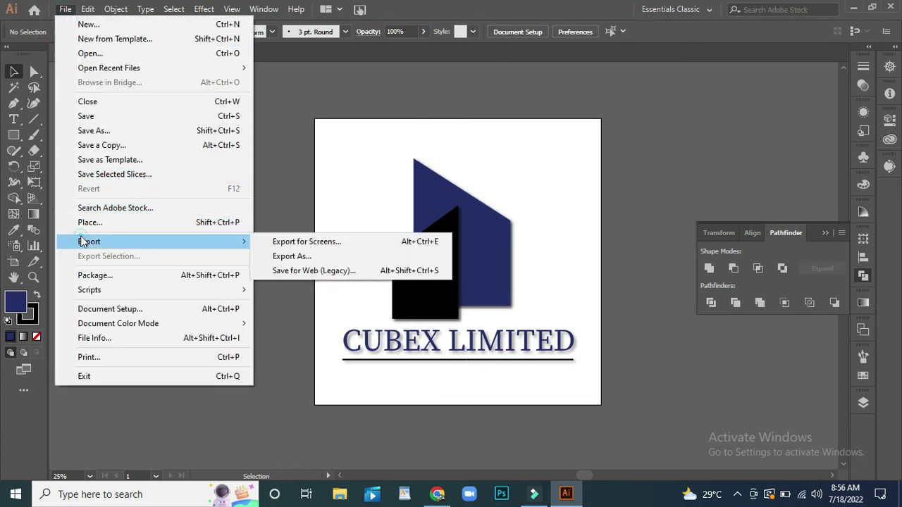
left_click(269, 256)
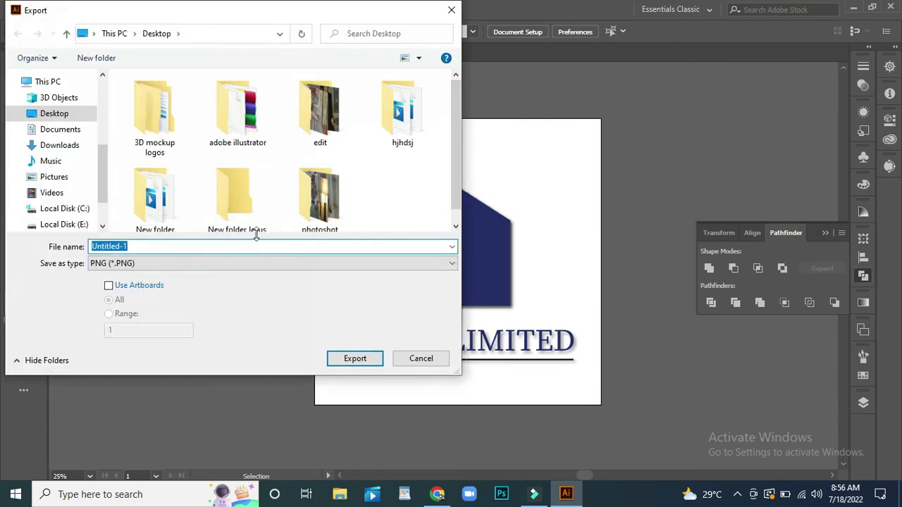
left_click(52, 116)
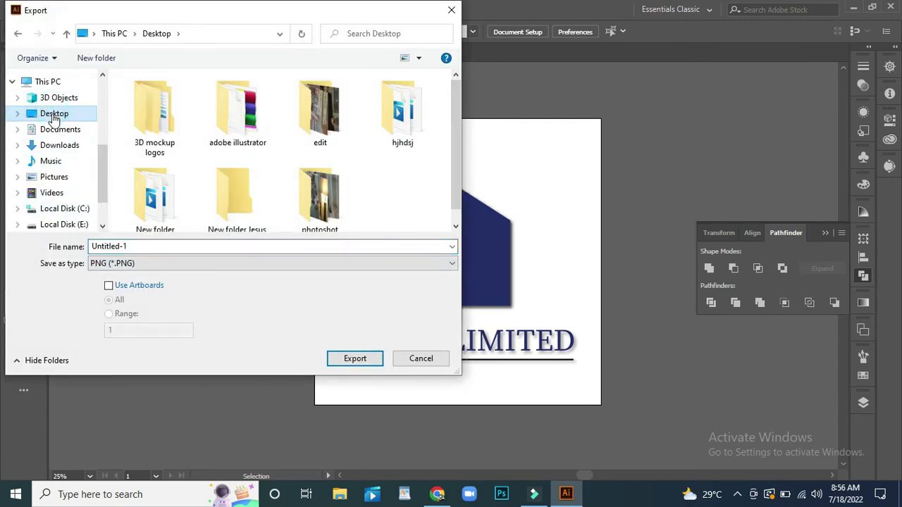
double_click(141, 246)
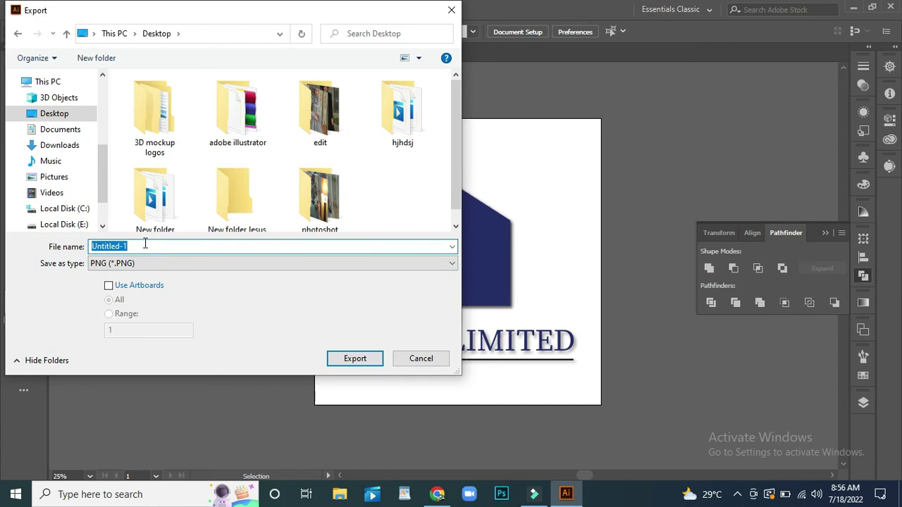
key("BackSpace")
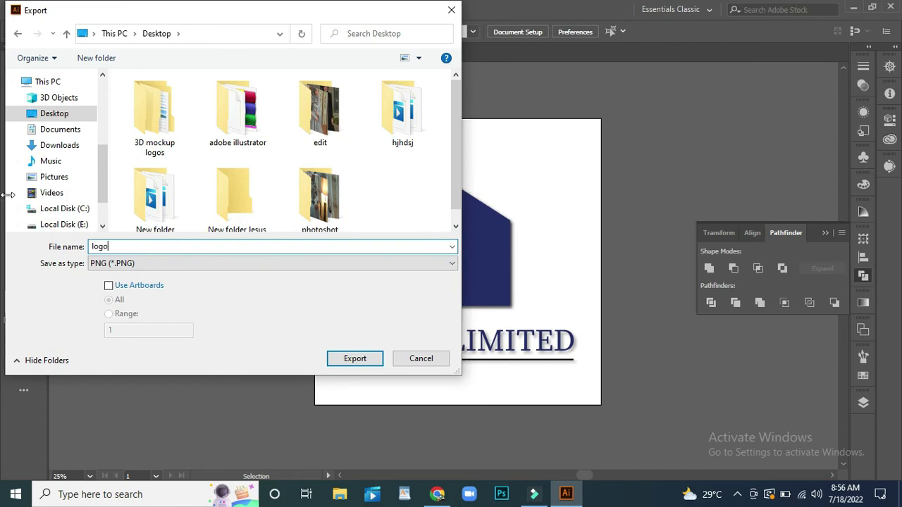
left_click(363, 368)
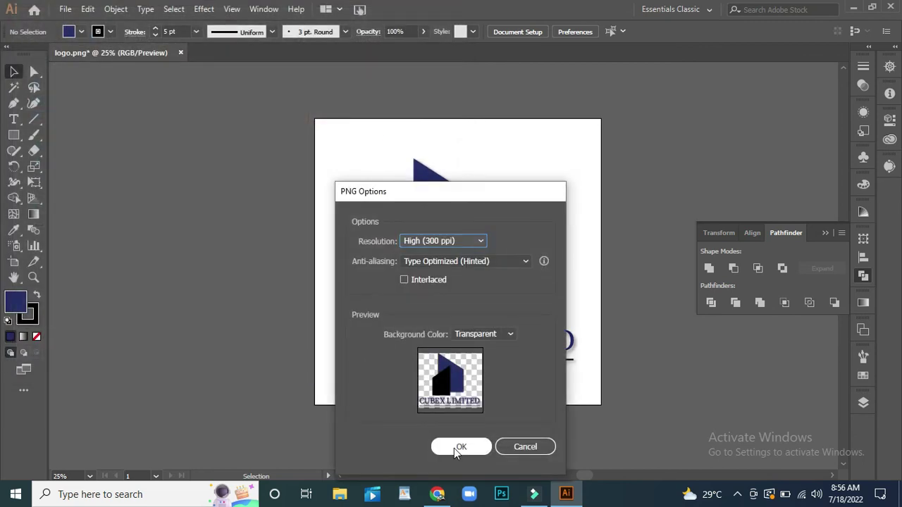
left_click(458, 447)
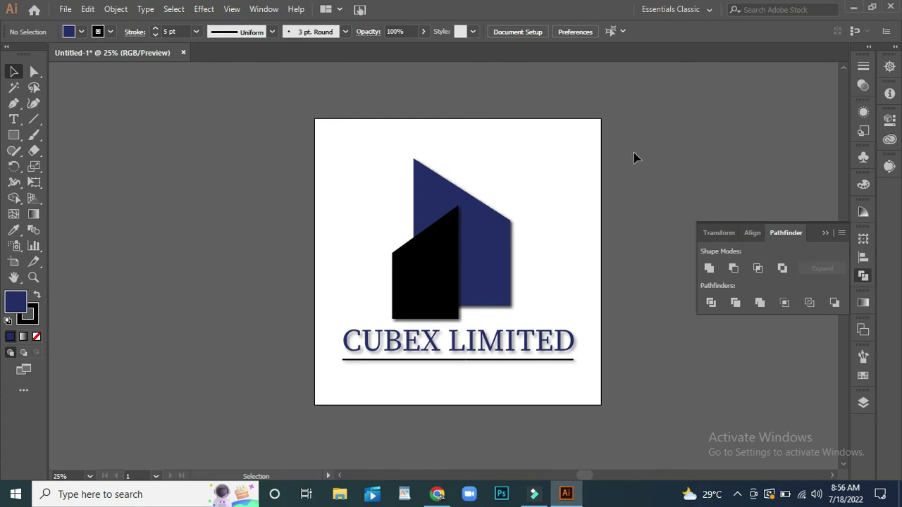
- View the exported logo image from the desktop and close the viewer
left_click(850, 9)
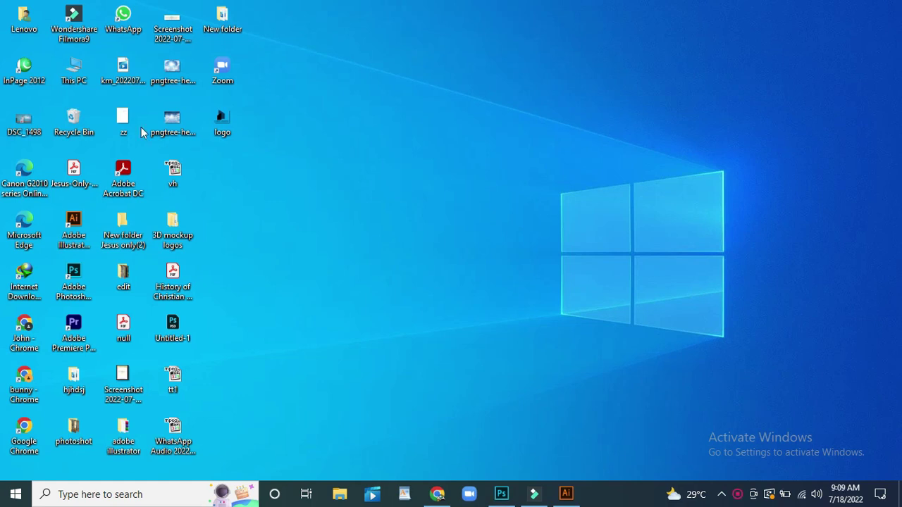
double_click(224, 126)
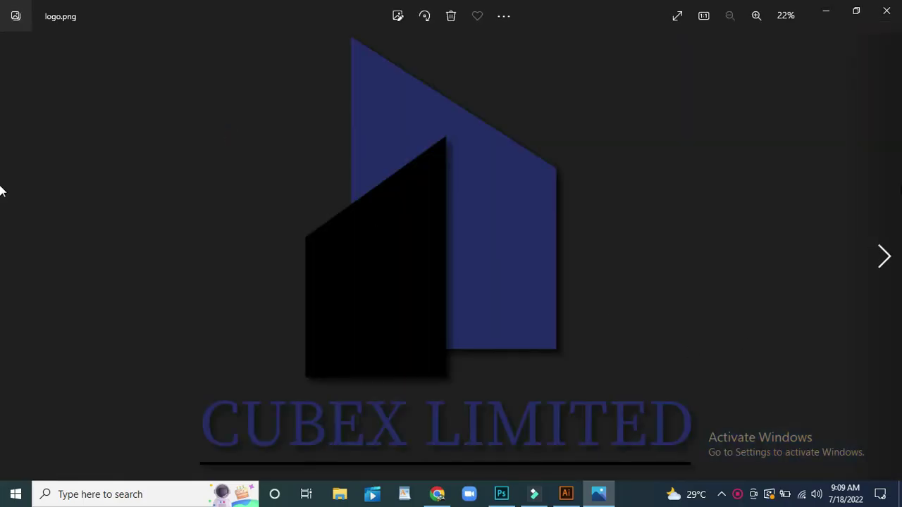
left_click(882, 22)
- Switch to Photoshop and open the Paper Logo Mockup PSD from the Paper Logo Mockup folder inside "3D mockup logos" on the Desktop
left_click(500, 494)
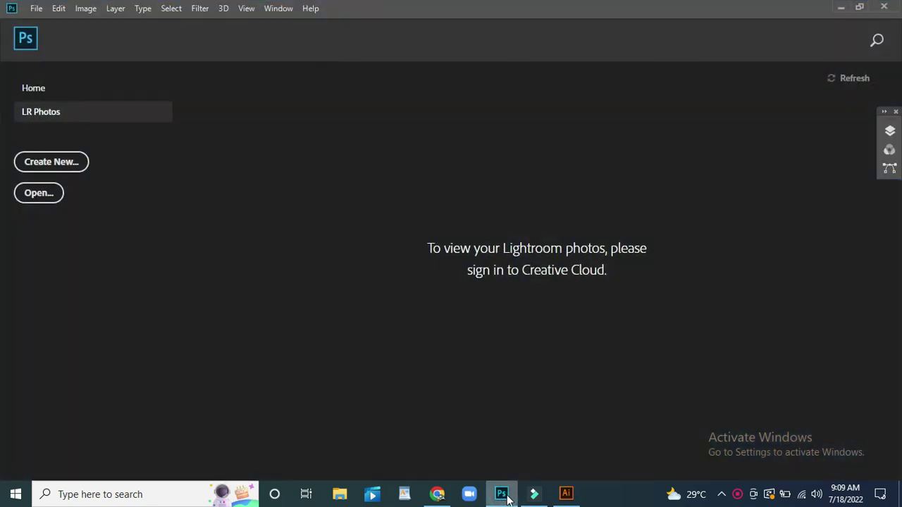
left_click(29, 195)
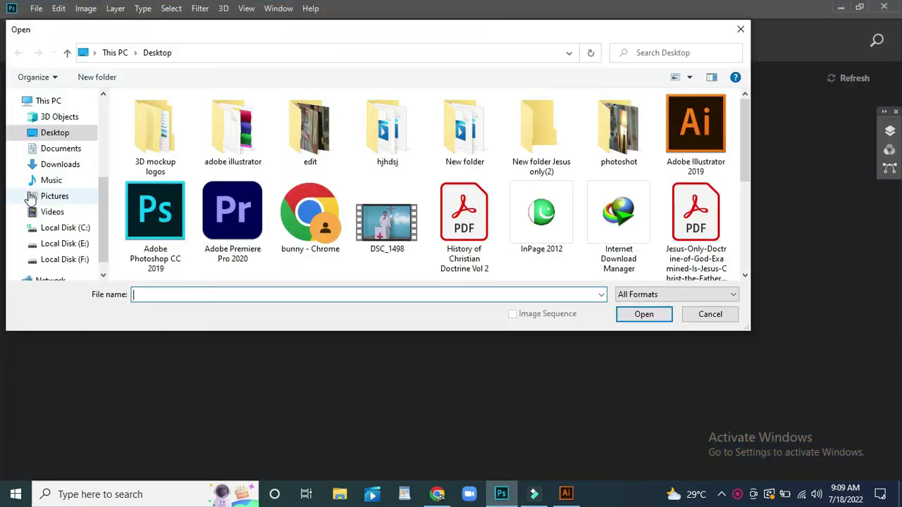
double_click(157, 134)
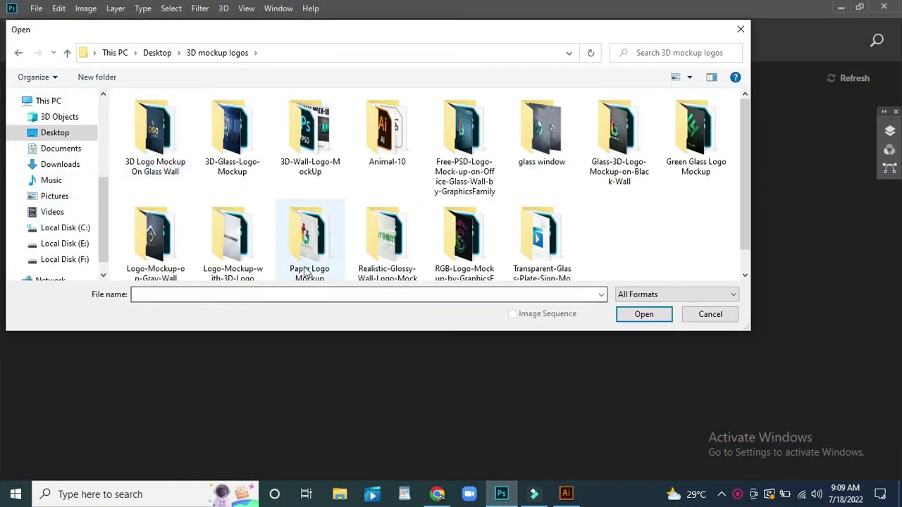
double_click(308, 226)
left_click(505, 127)
left_click(641, 315)
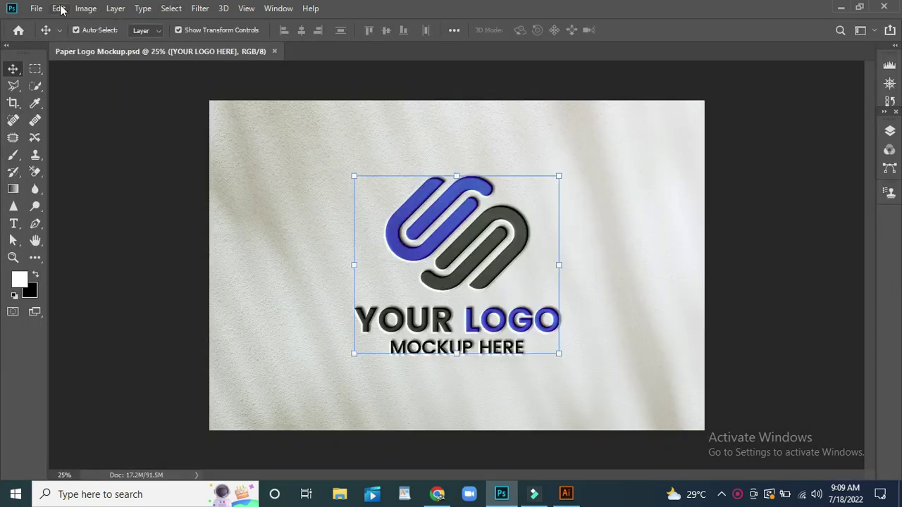
- Open the exported logo.png from the Desktop as a second document
left_click(36, 8)
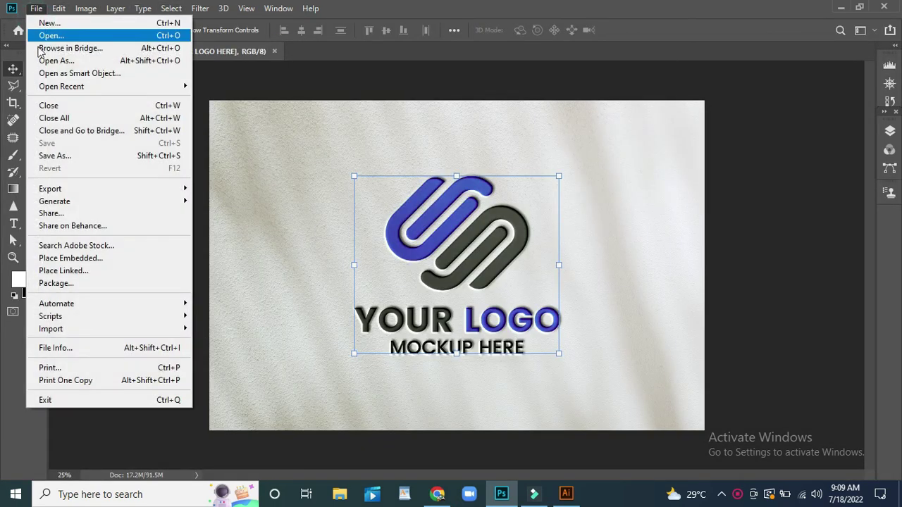
left_click(49, 36)
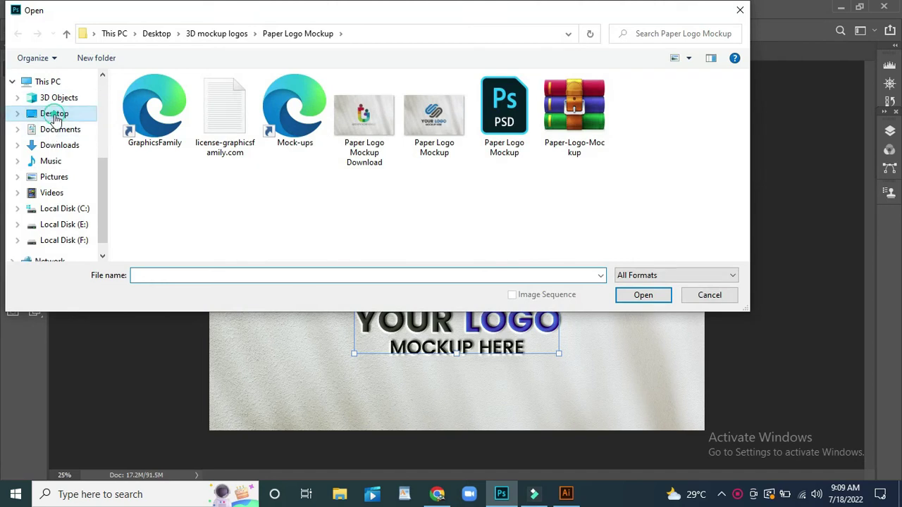
left_click(55, 114)
scroll(415, 173, "down", 2)
left_click(309, 194)
left_click(643, 296)
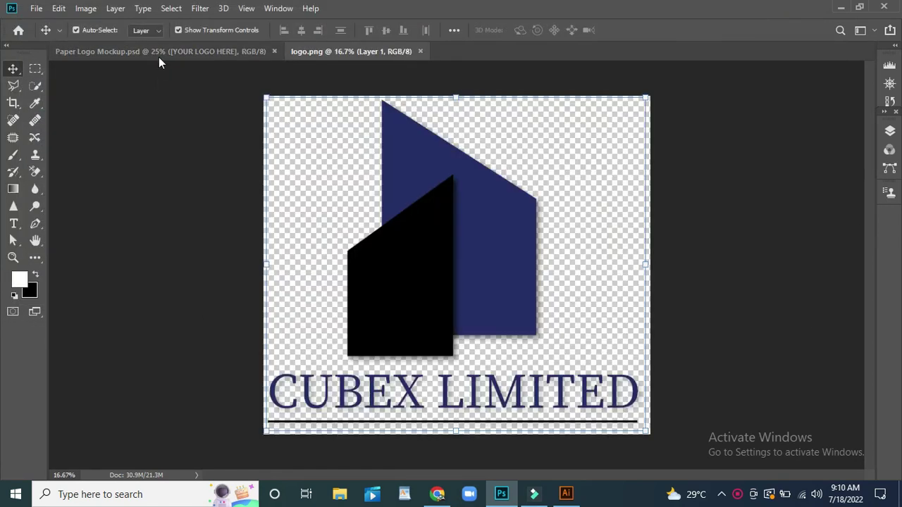
- Open the contents of the mockup's [YOUR LOGO HERE] smart object and bring the logo from logo.png into it as a new layer
left_click(159, 54)
left_click(889, 131)
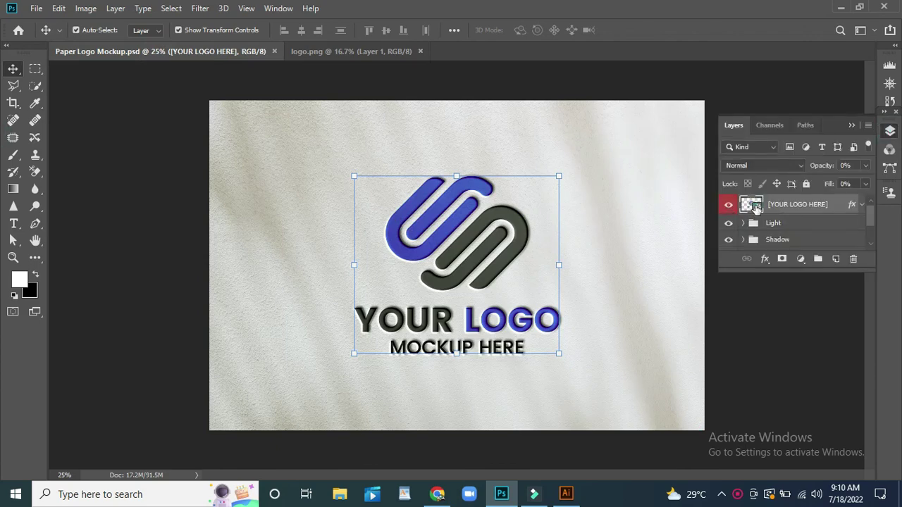
double_click(752, 205)
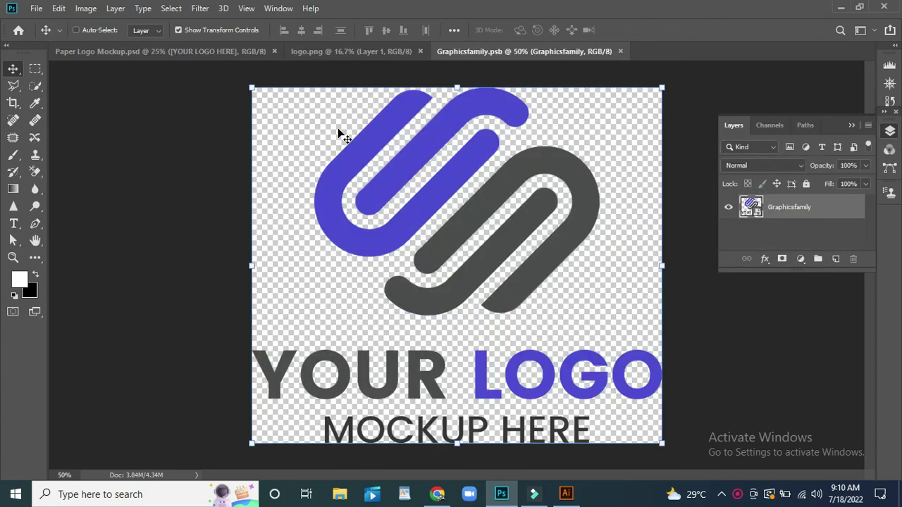
key("ctrl+minus")
key("ctrl+minus")
left_click(336, 51)
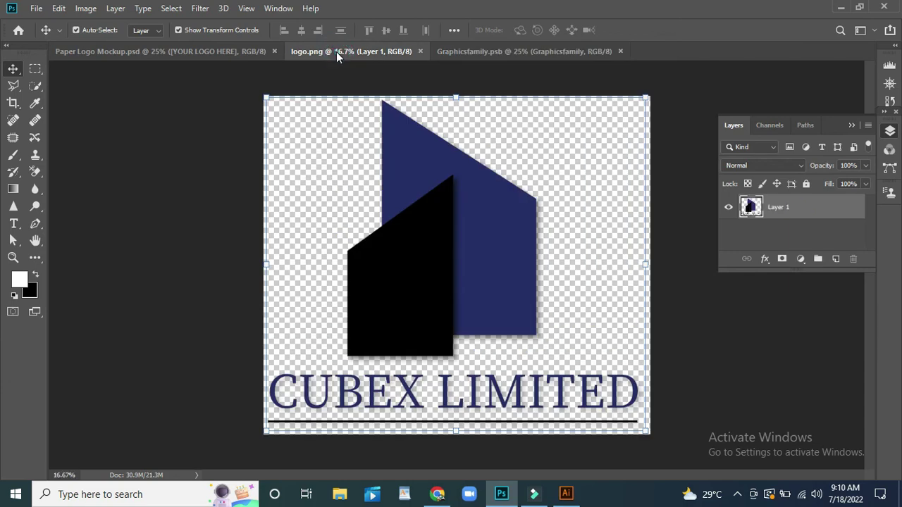
left_click_drag(418, 312, 439, 266)
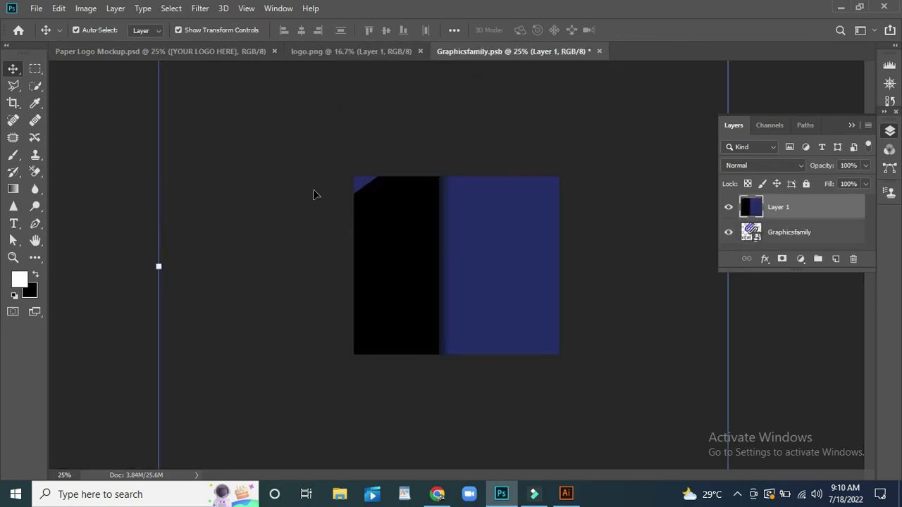
- Scale the CUBEX LIMITED logo to about 35.6% to fit the smart object's canvas and hide the Graphicsfamily placeholder layer
key("ctrl+minus")
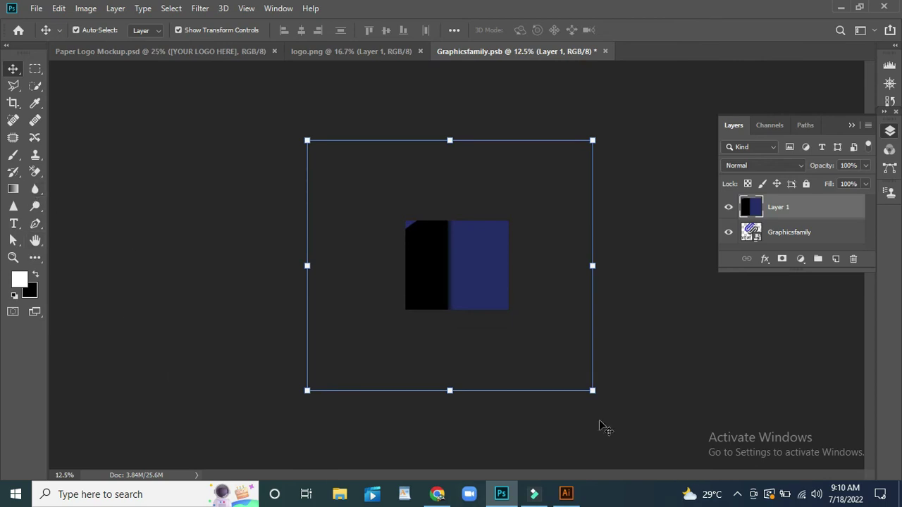
left_click_drag(592, 390, 504, 310)
left_click_drag(444, 263, 450, 262)
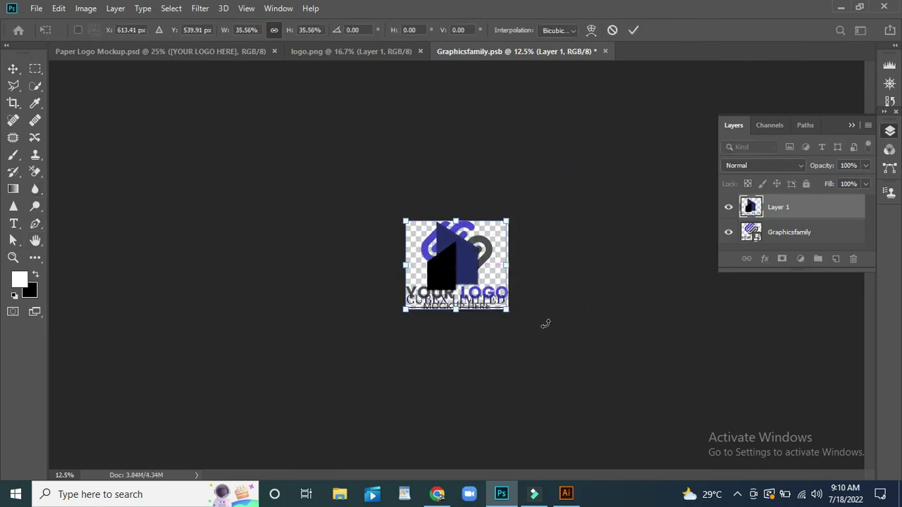
left_click(730, 235)
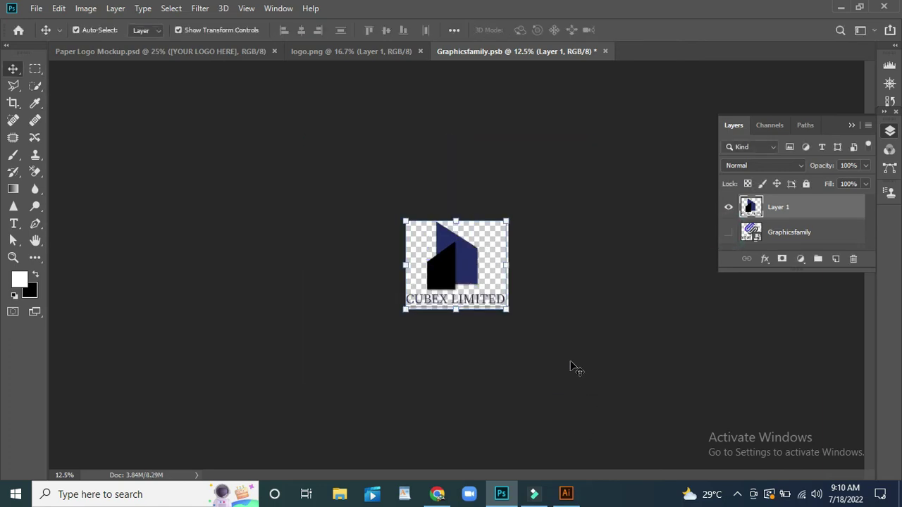
- Scale the logo layer down to about 94% and centre it on the smart object's canvas
left_click_drag(504, 310, 502, 308)
left_click_drag(451, 257, 451, 255)
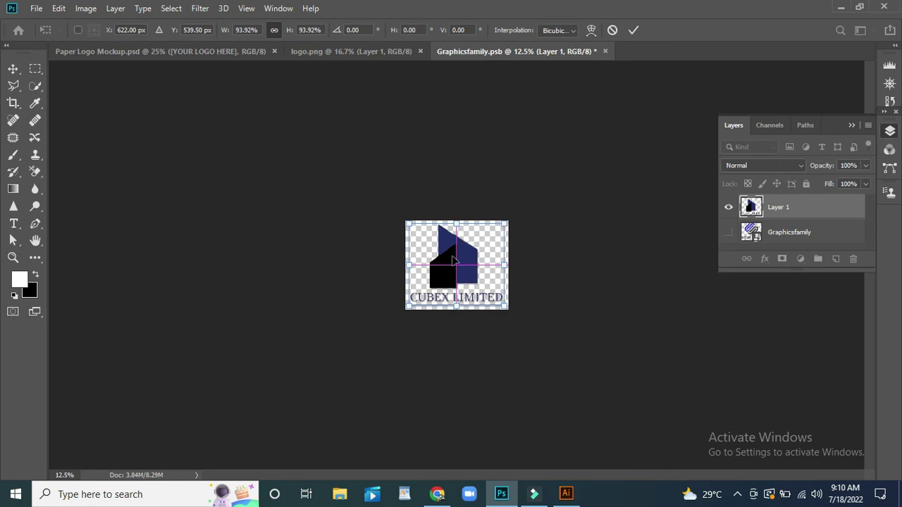
left_click(634, 30)
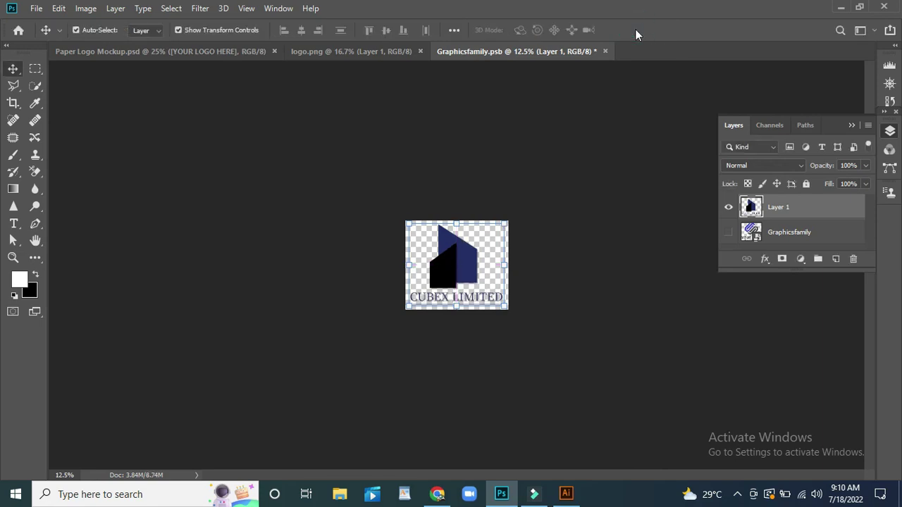
- Close the smart object with its changes saved and inspect the logo on the paper mockup up close
left_click(605, 51)
left_click(380, 191)
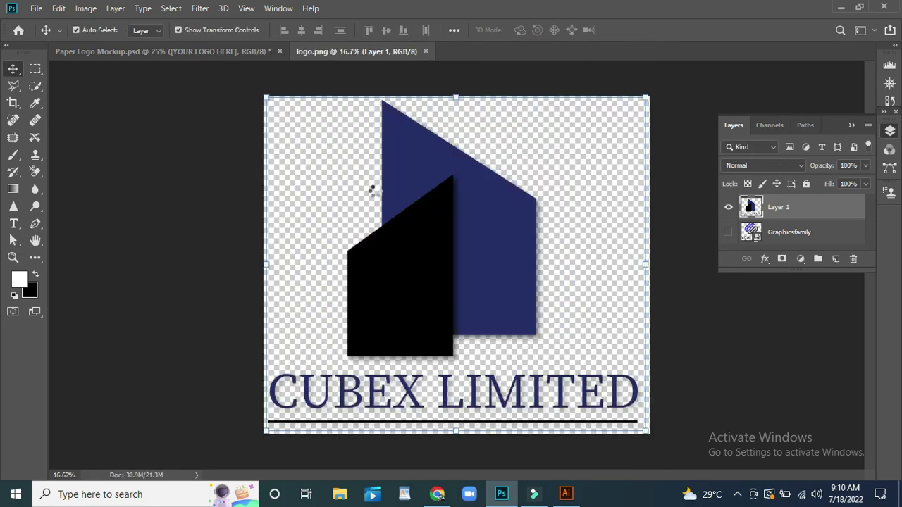
left_click(195, 49)
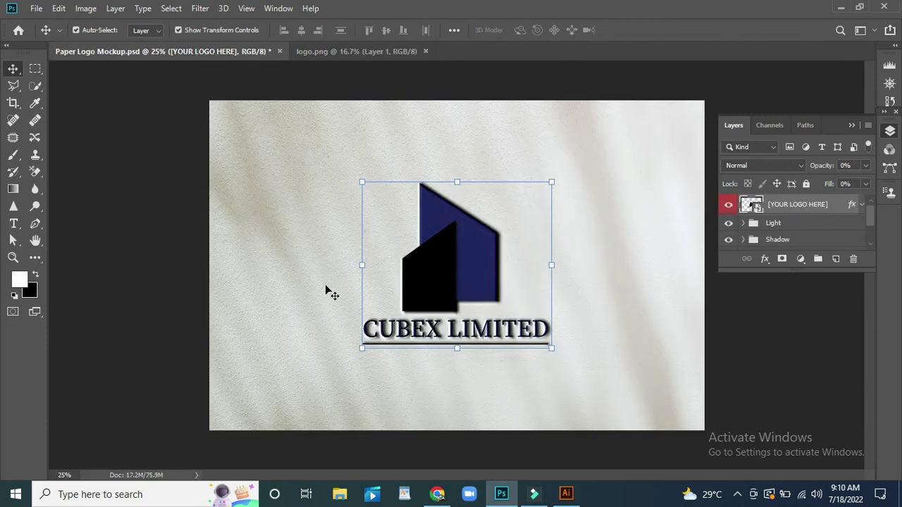
left_click(305, 303)
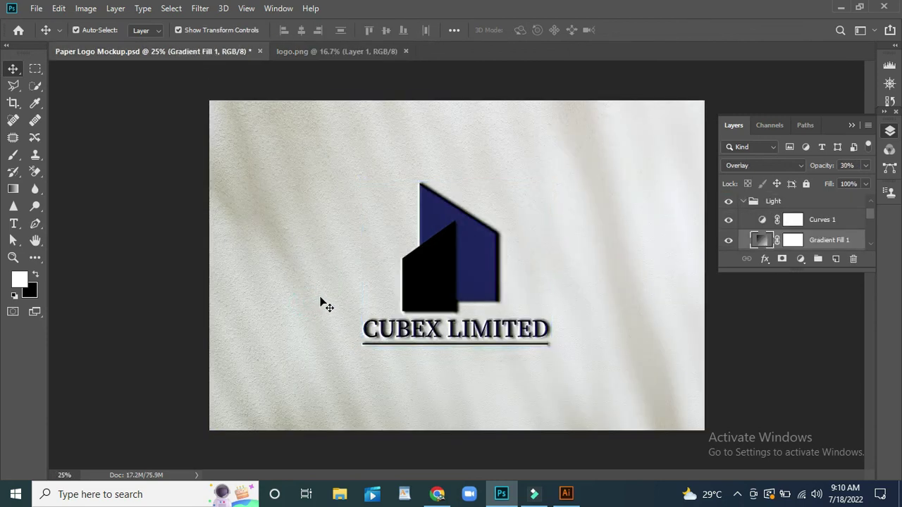
key("ctrl+plus")
key("ctrl+plus")
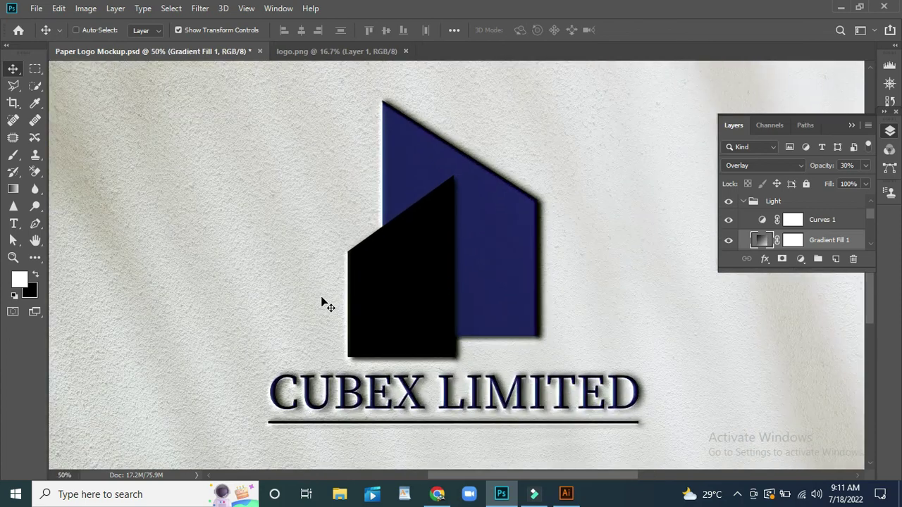
key("ctrl+minus")
key("ctrl+minus")
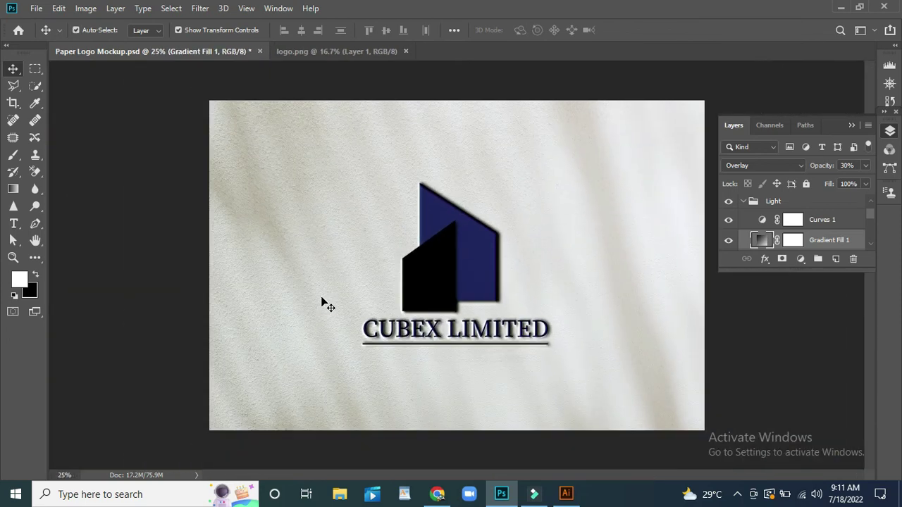
- Export the mockup to the Desktop as a JPG named "Paper Logo Mockup" at 100% quality and 3000 x 2000 px
left_click(36, 8)
mouse_move(105, 195)
left_click(248, 202)
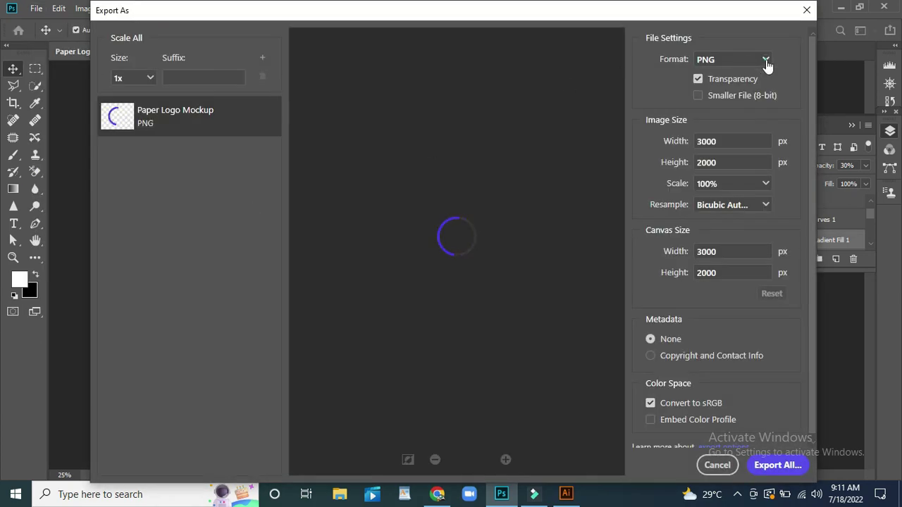
left_click(765, 59)
left_click(737, 93)
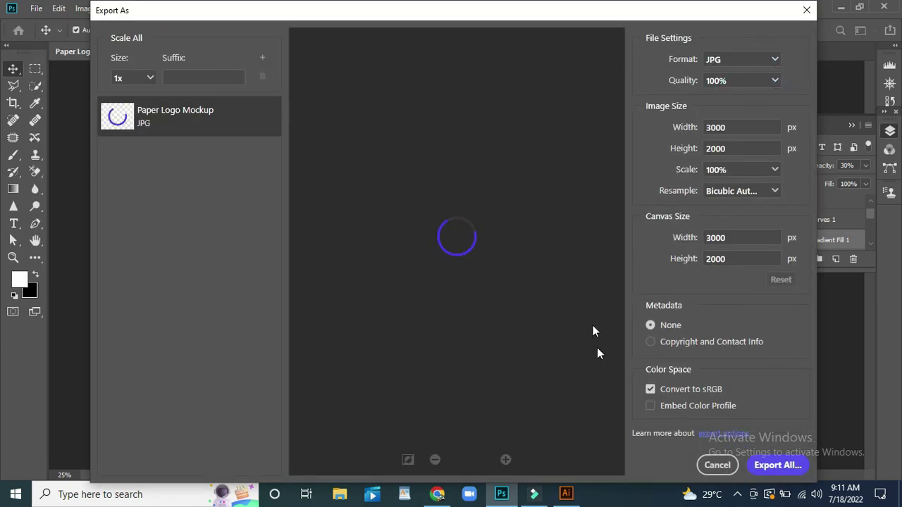
left_click(797, 468)
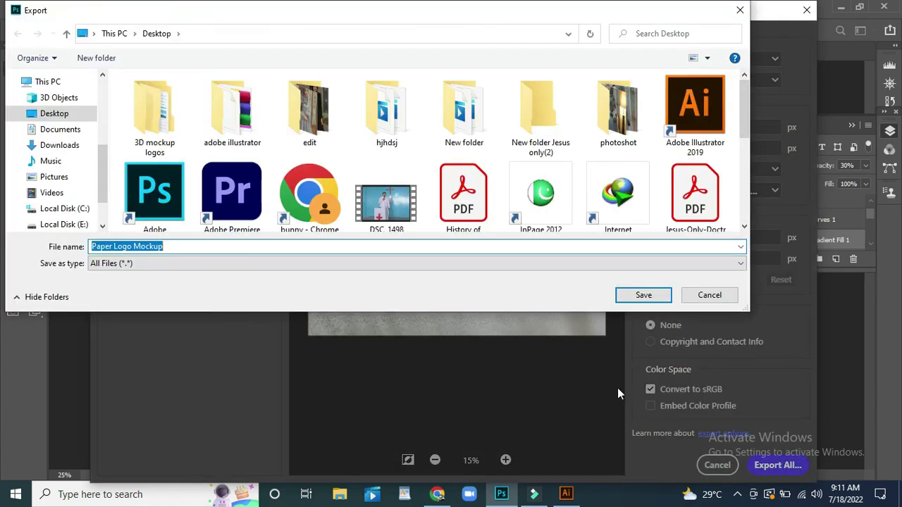
left_click(630, 297)
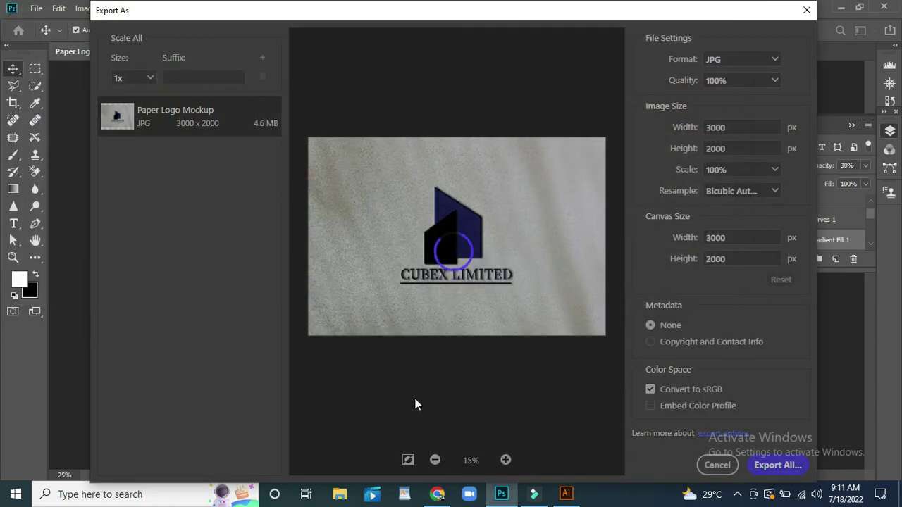